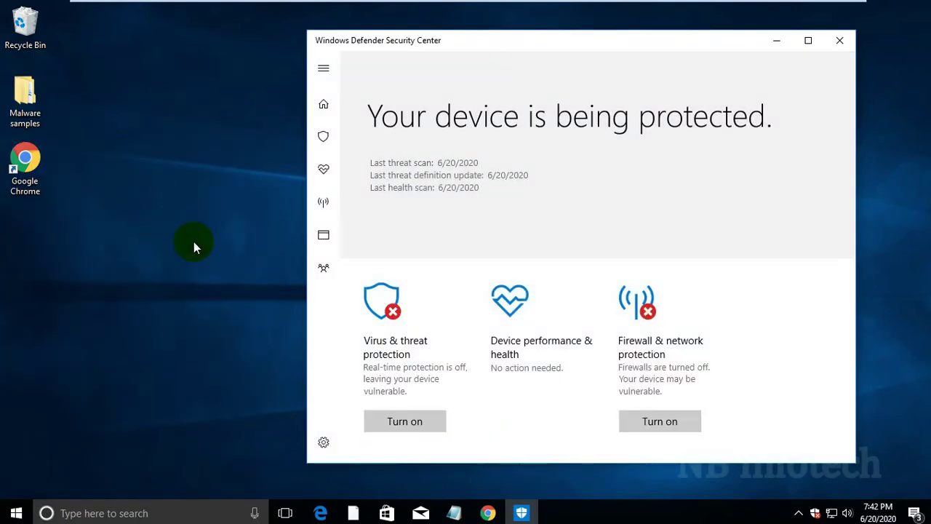
# Review the Virus & threat protection settings, including real-time protection, cloud-based protection, automatic sample submission and exclusions
pyautogui.moveTo(474, 41); pyautogui.dragTo(378, 43)
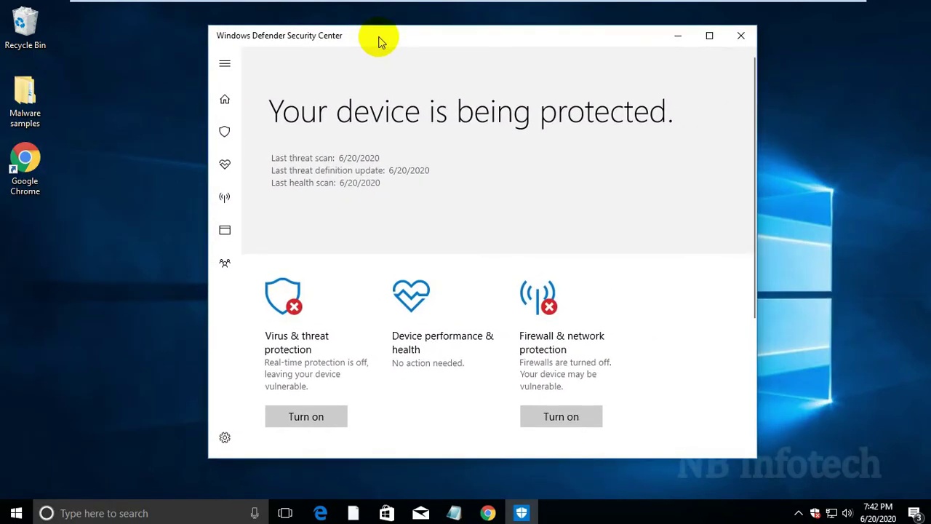
pyautogui.click(313, 350)
pyautogui.scroll(-2, 472, 194)
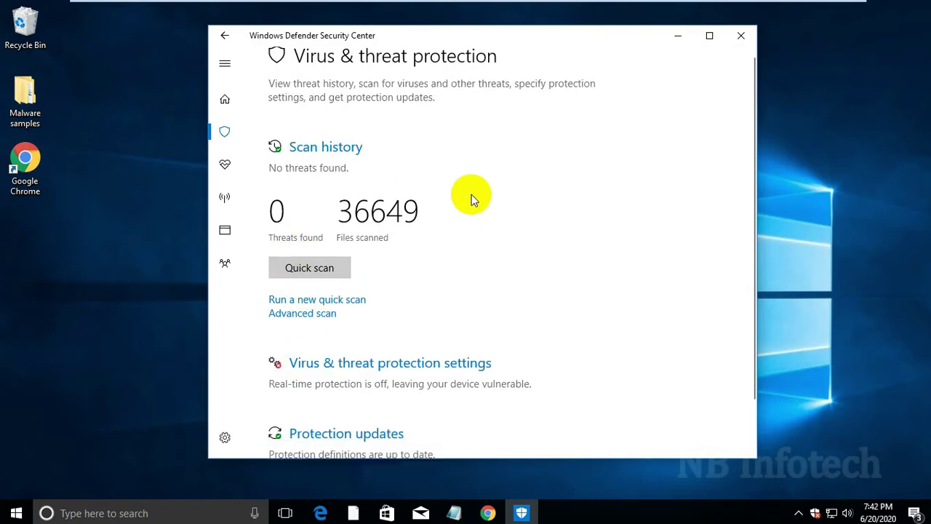
pyautogui.click(404, 324)
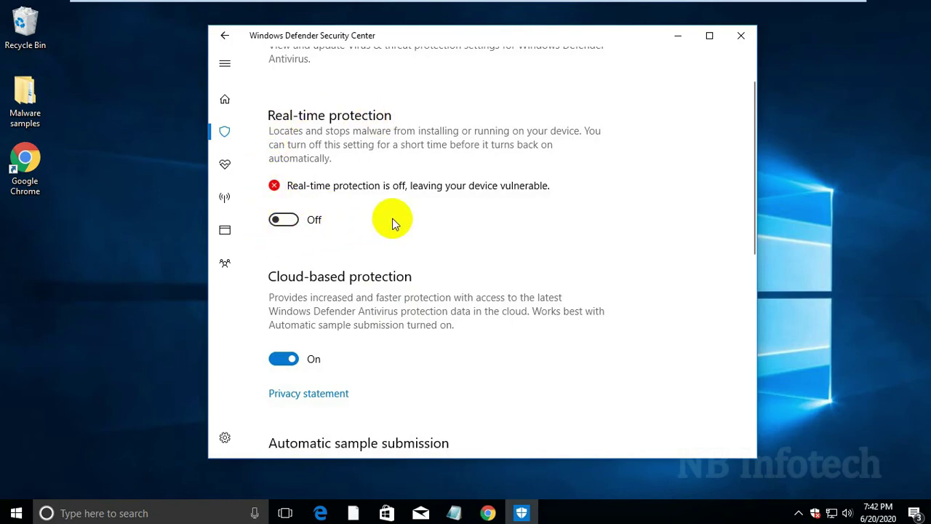
pyautogui.scroll(-3, 387, 218)
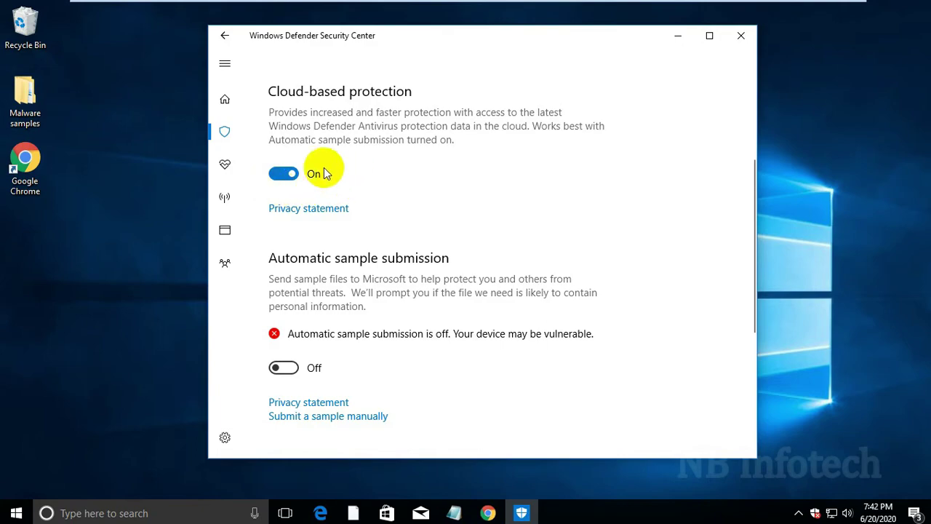
pyautogui.scroll(-2, 399, 185)
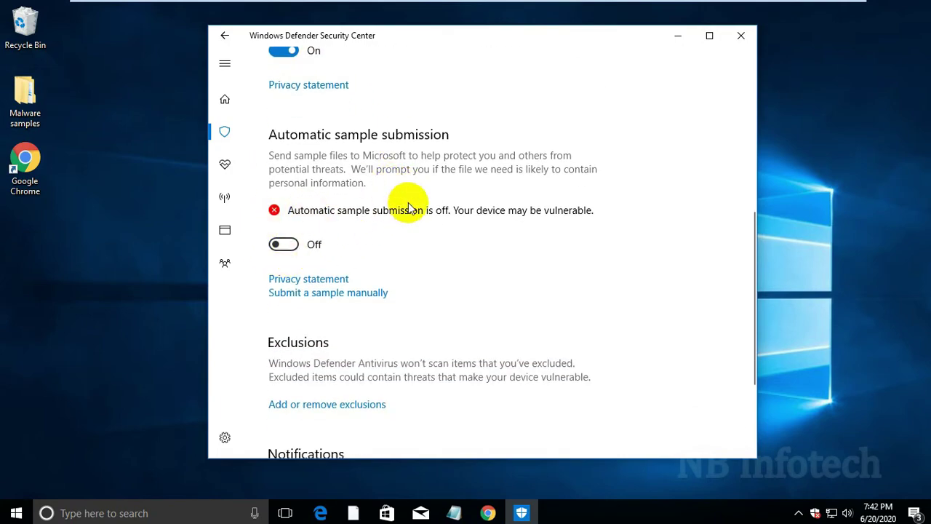
pyautogui.scroll(-2, 409, 202)
pyautogui.scroll(5, 409, 203)
pyautogui.scroll(3, 408, 205)
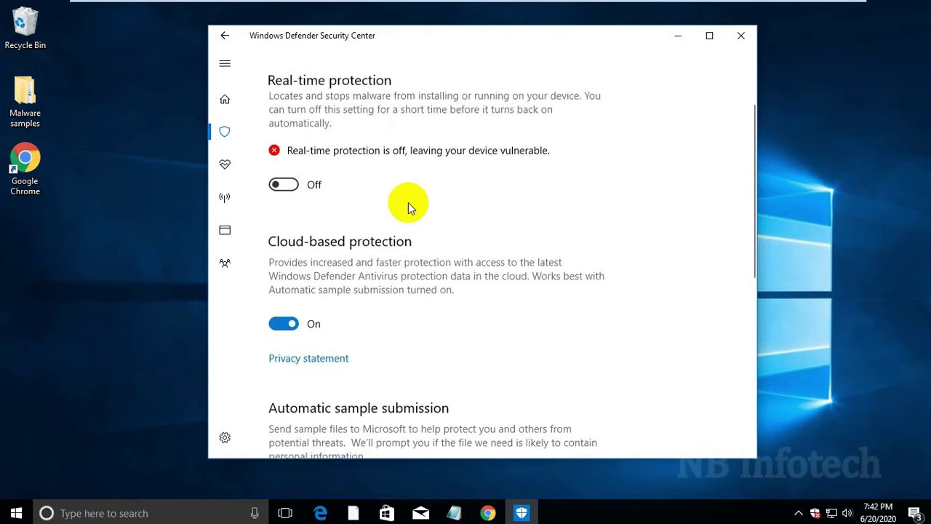
# Check the threat definition version and last update under Protection updates, and close Windows Defender Security Center
pyautogui.click(224, 42)
pyautogui.scroll(-2, 479, 199)
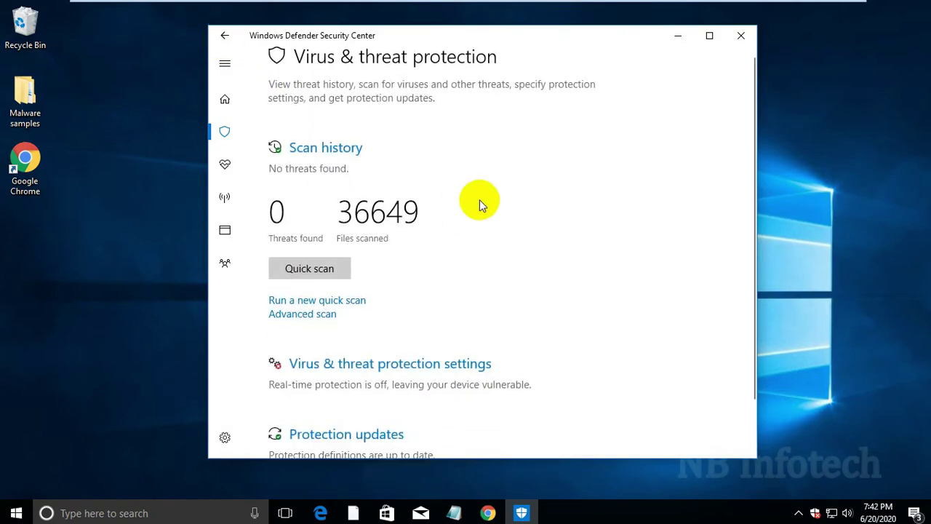
pyautogui.click(383, 395)
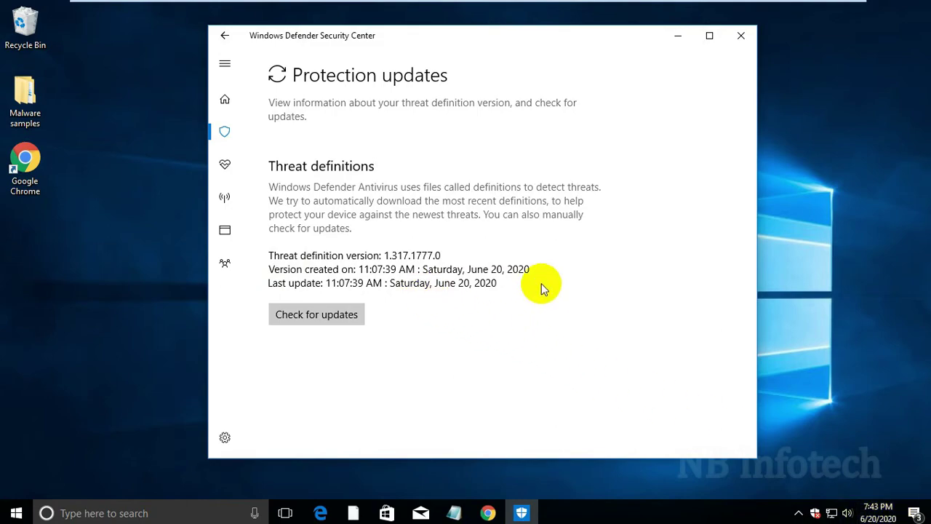
pyautogui.click(227, 36)
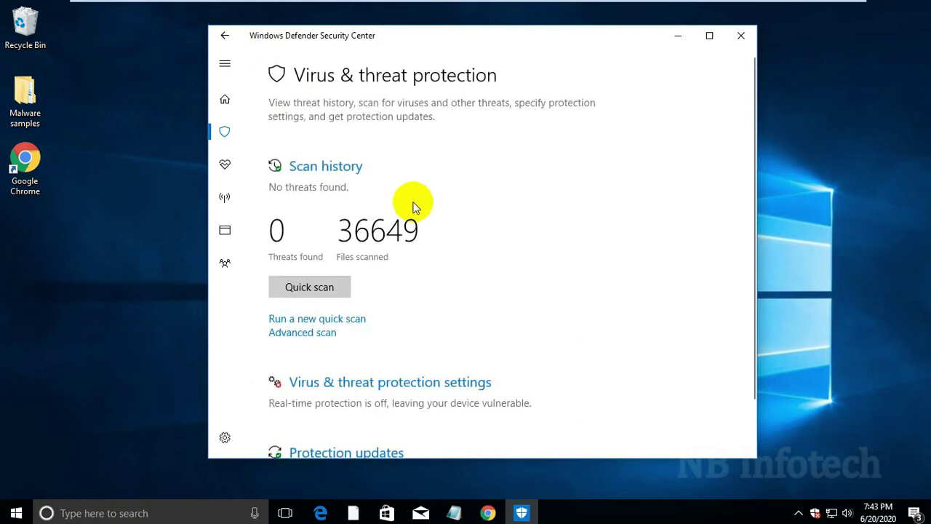
pyautogui.click(226, 38)
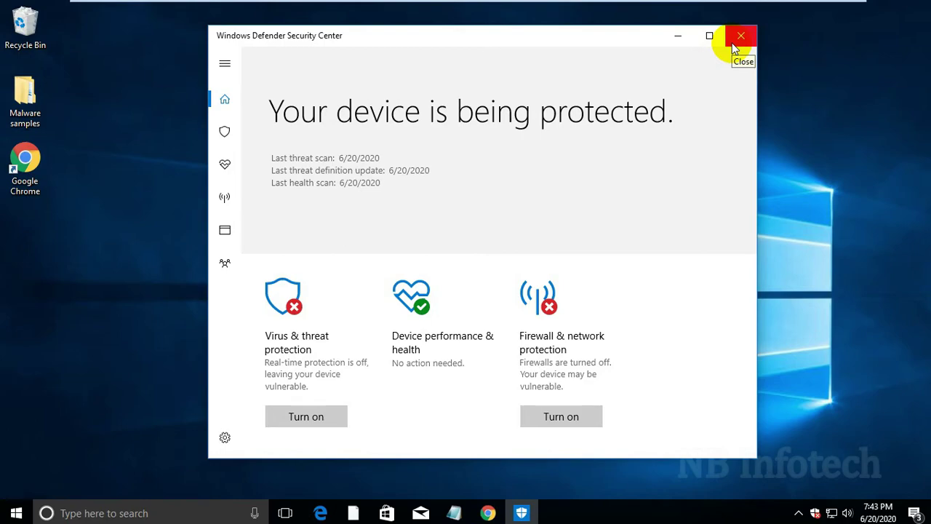
pyautogui.click(734, 44)
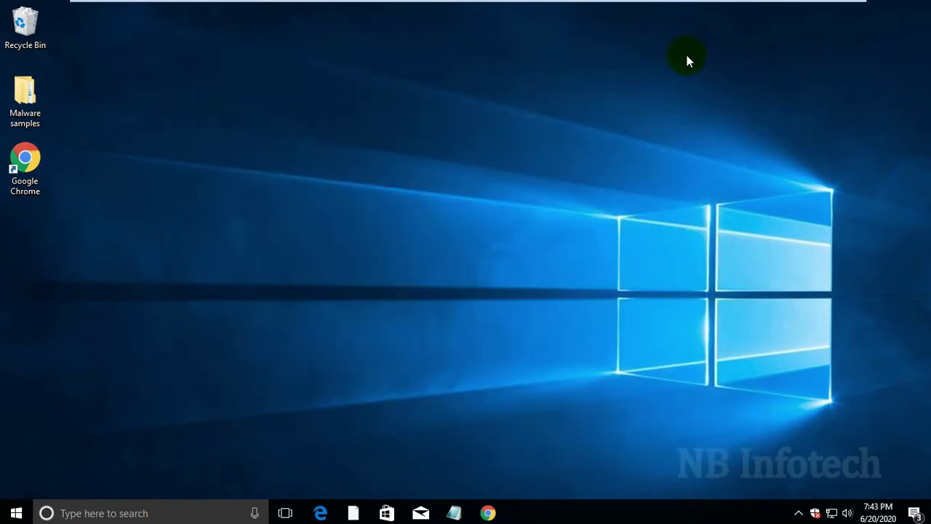
# Open the Malware-1 folder inside the desktop's Malware samples folder and look through its contents and item count
pyautogui.doubleClick(19, 102)
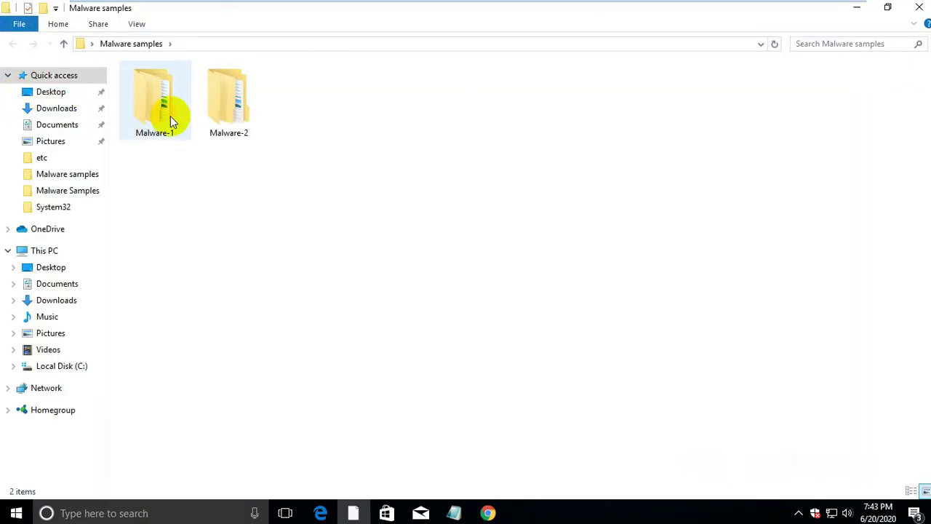
pyautogui.doubleClick(163, 113)
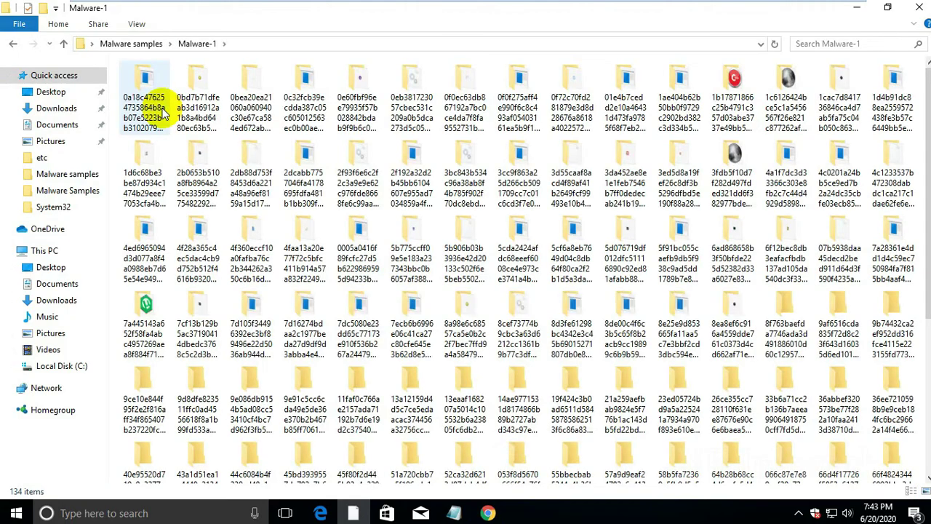
pyautogui.scroll(-3, 259, 166)
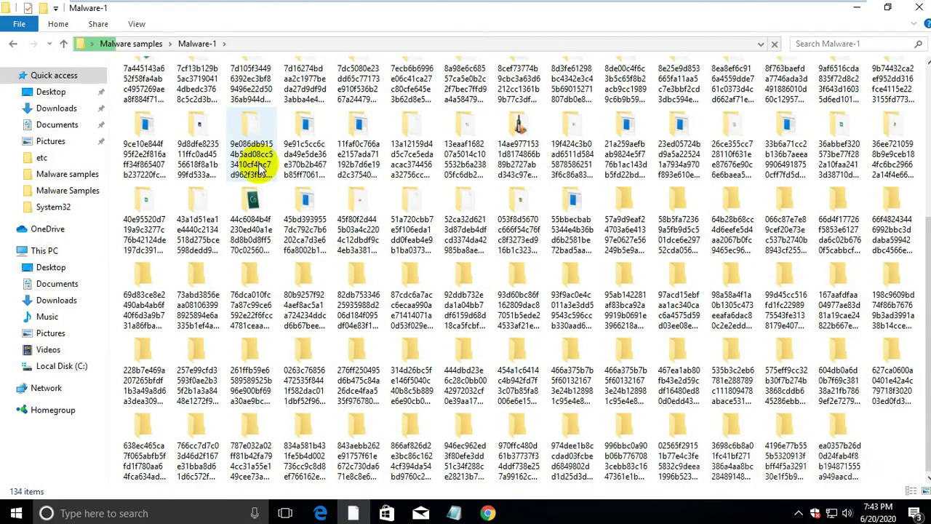
pyautogui.scroll(2, 260, 166)
pyautogui.scroll(-2, 260, 166)
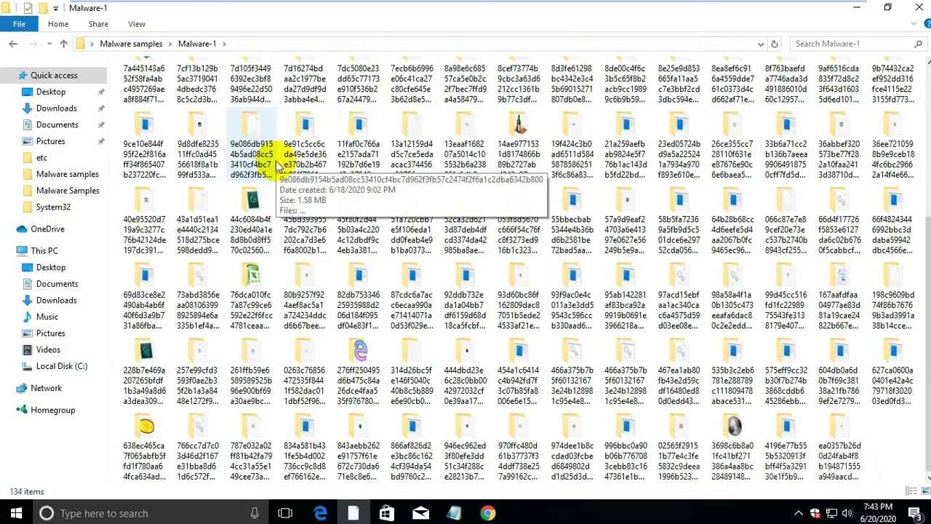
pyautogui.scroll(3, 240, 80)
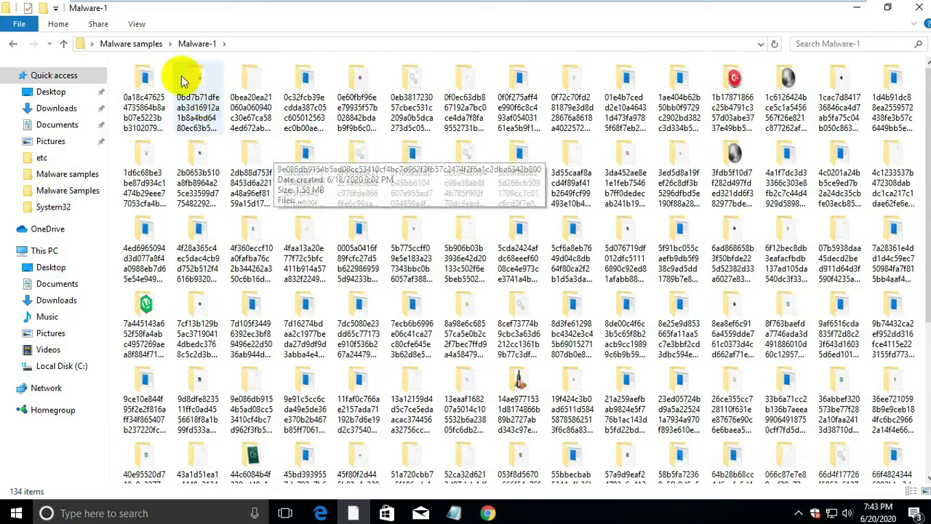
# Look through the Malware-2 folder and its item count, and close the file window
pyautogui.click(129, 44)
pyautogui.doubleClick(235, 98)
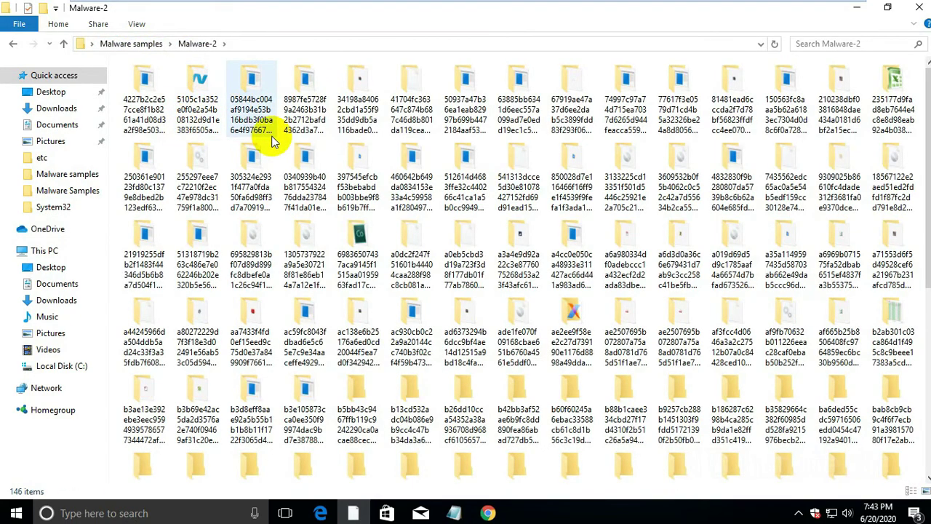
pyautogui.scroll(-5, 270, 149)
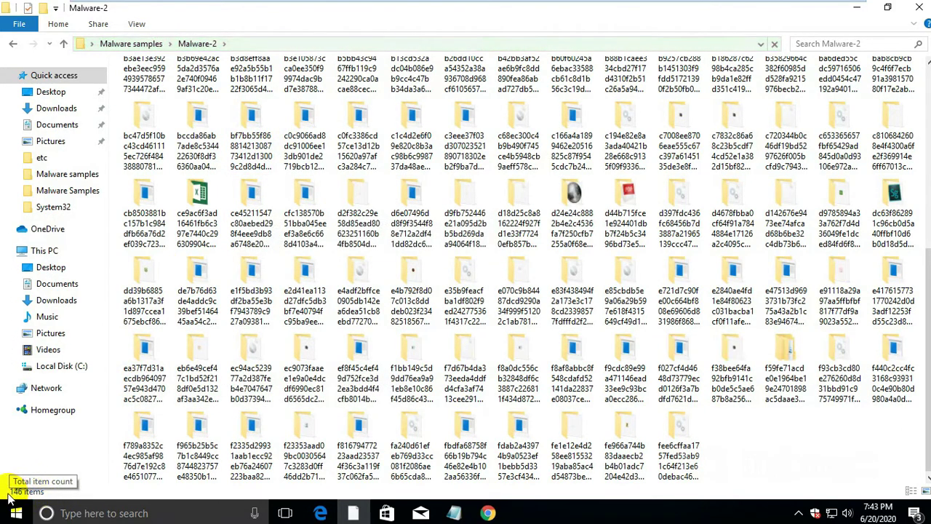
pyautogui.scroll(5, 297, 228)
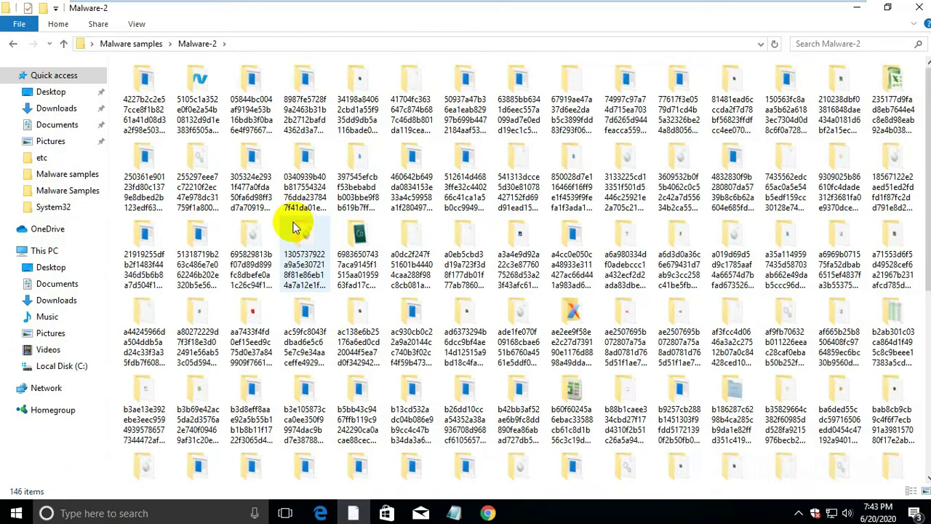
pyautogui.click(916, 8)
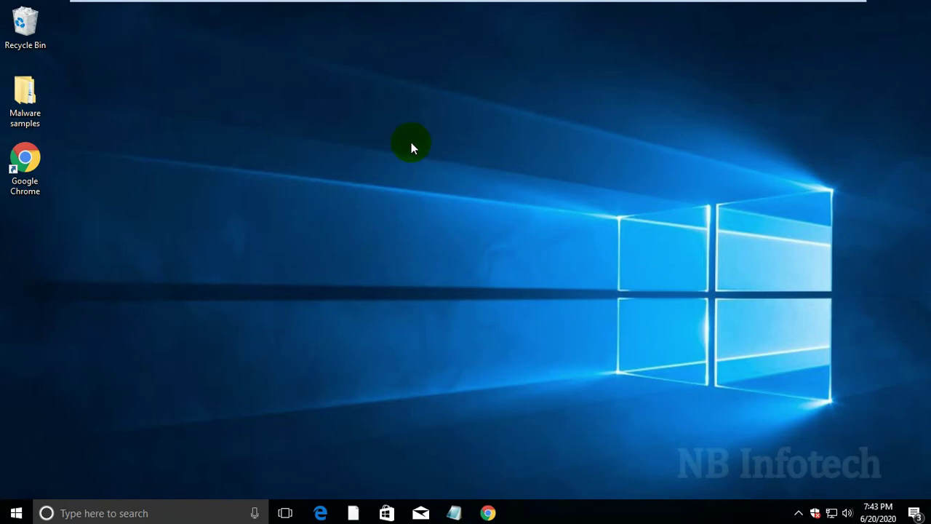
# Open a blank Notepad document
pyautogui.press('super+r')
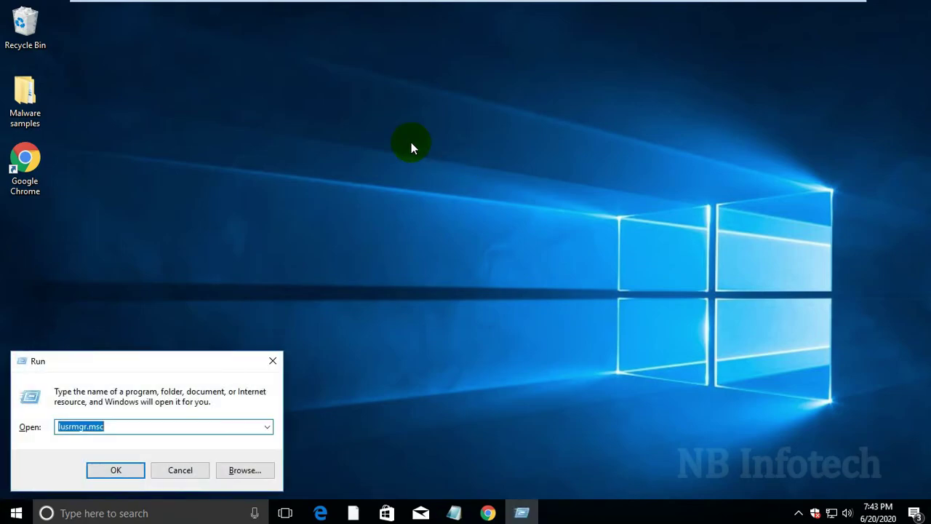
pyautogui.write('note')
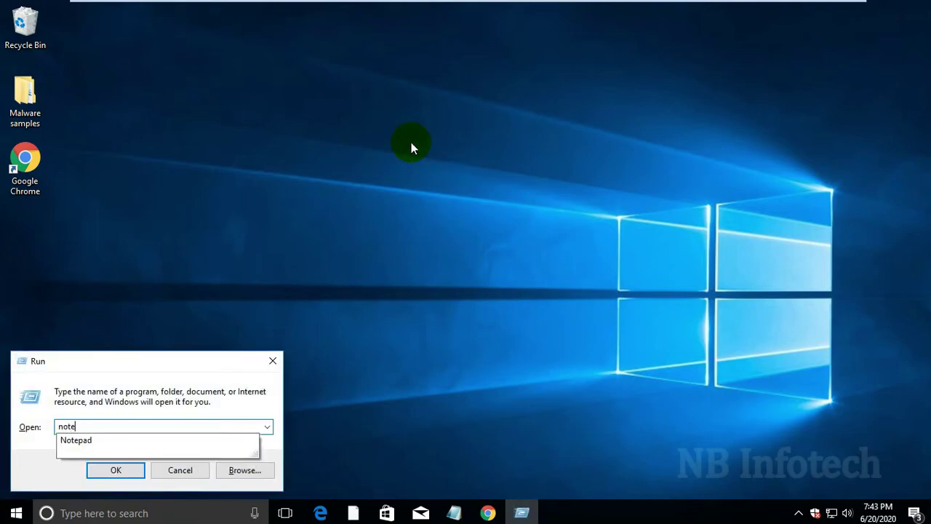
pyautogui.write('pad')
pyautogui.press('Return')
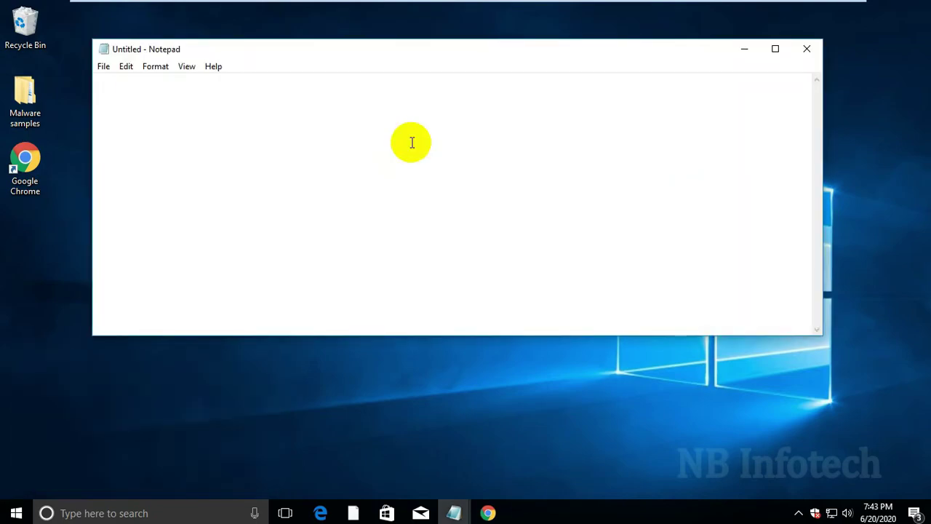
# Note the sample counts on separate lines as m1 134, m2 146 and a total of 280, and minimize the document
pyautogui.write('m1')
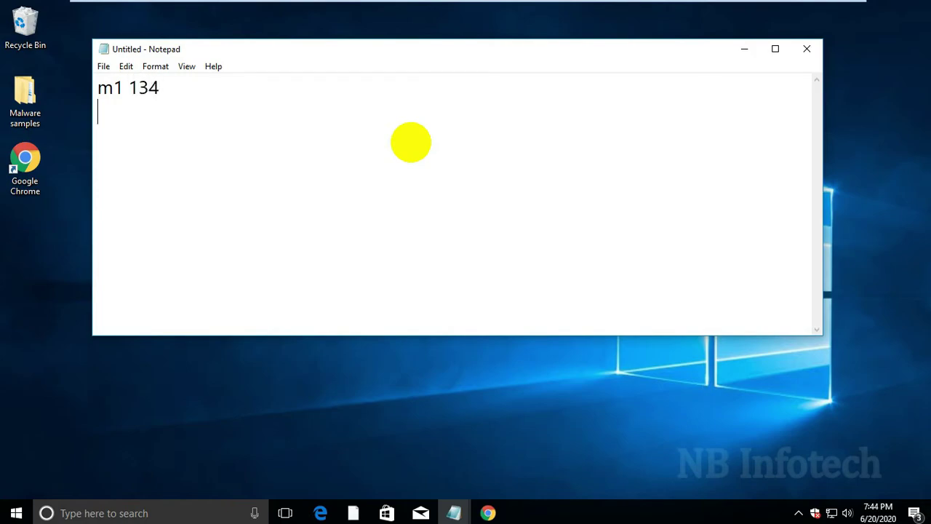
pyautogui.write(' 134')
pyautogui.press('Return')
pyautogui.write('m2')
pyautogui.write('ot')
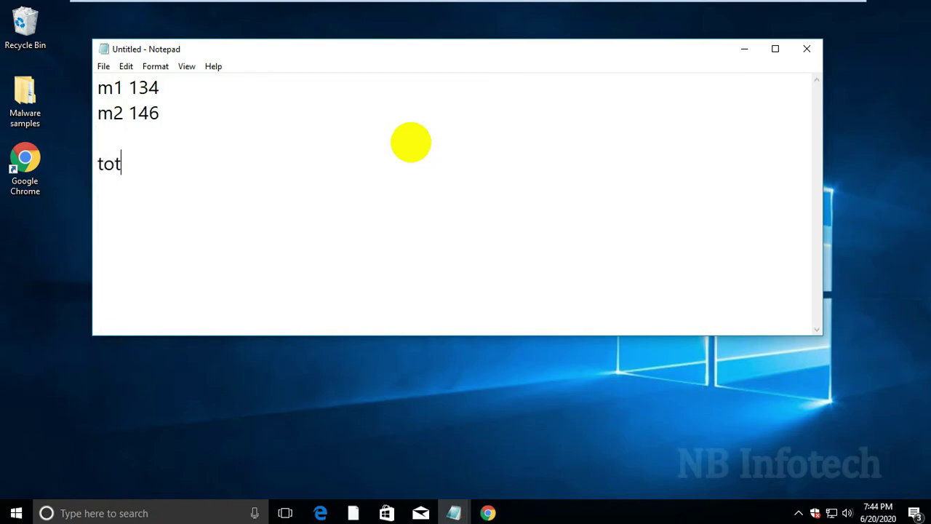
pyautogui.write(' 280')
pyautogui.click(743, 51)
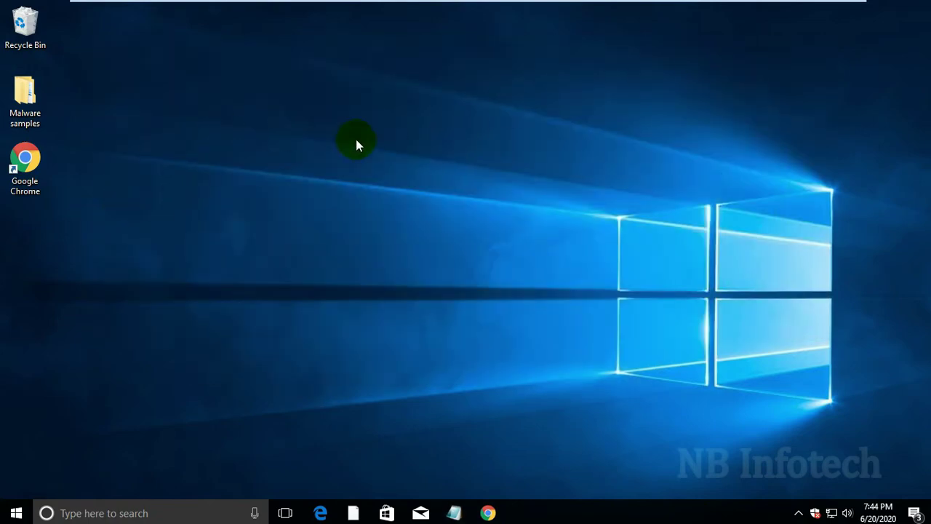
pyautogui.click(20, 105)
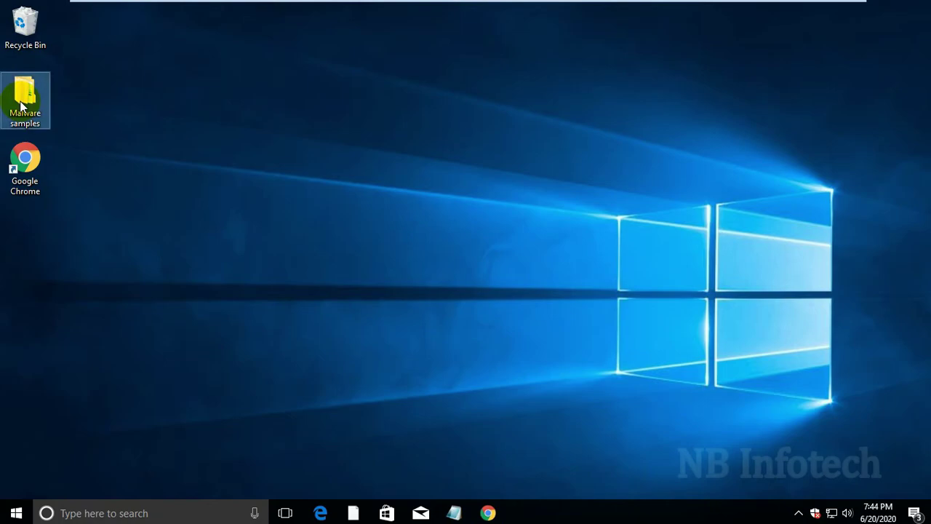
pyautogui.rightClick(21, 106)
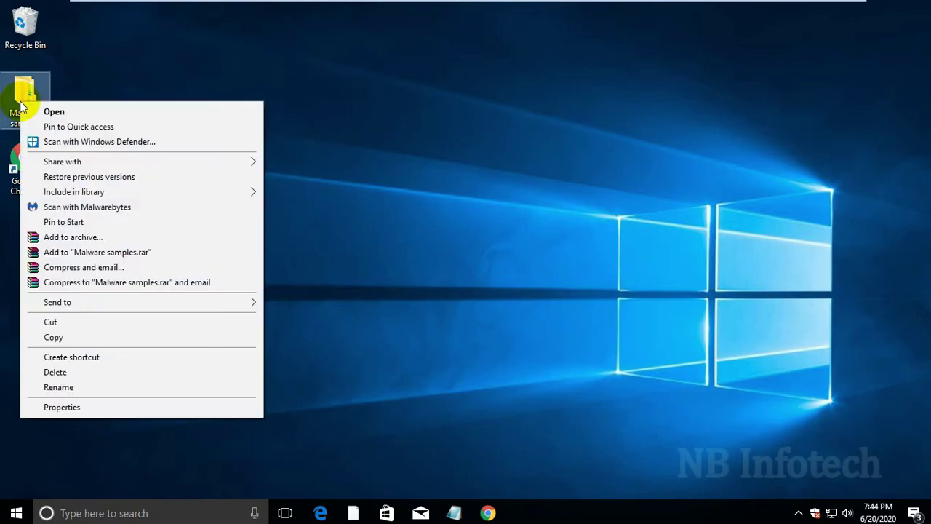
pyautogui.click(283, 69)
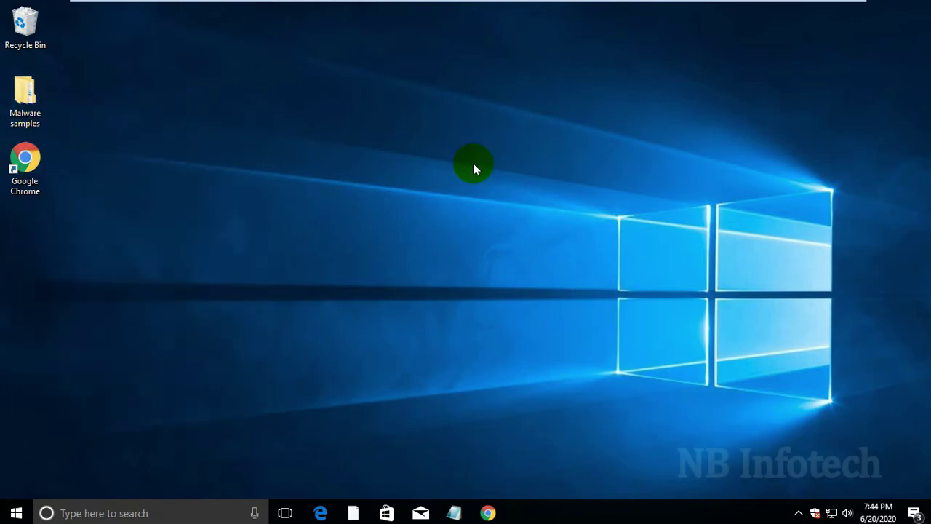
# Start a Windows Defender scan of the Malware samples folder on the desktop
pyautogui.rightClick(38, 99)
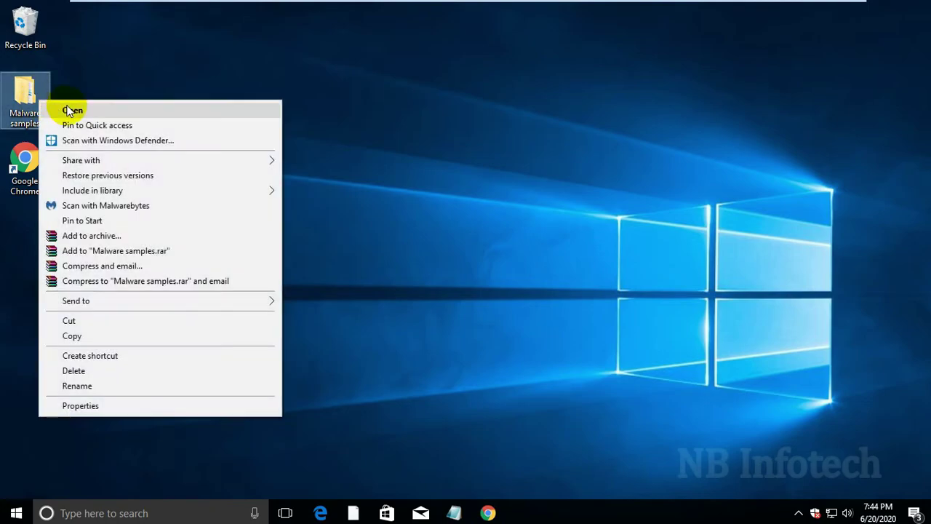
pyautogui.click(88, 142)
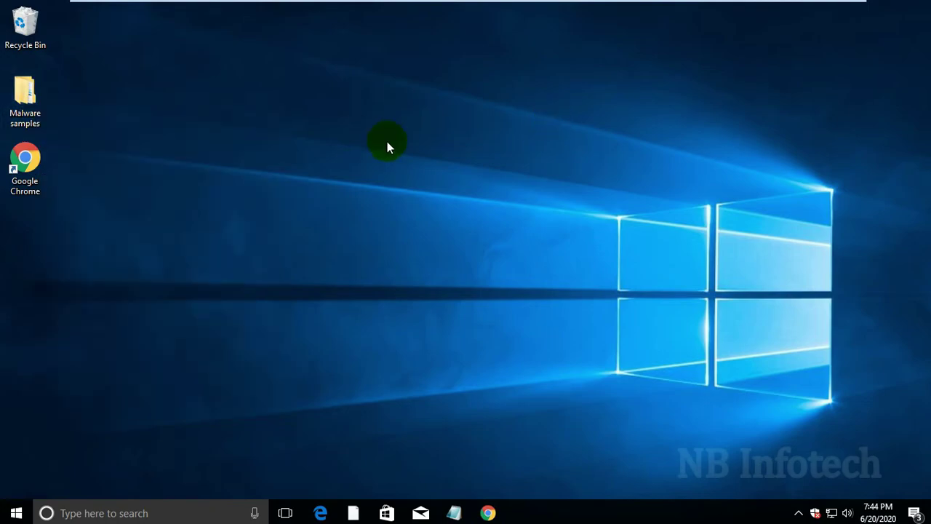
# Search for "def" and open Windows Defender Security Center
pyautogui.press('super+r')
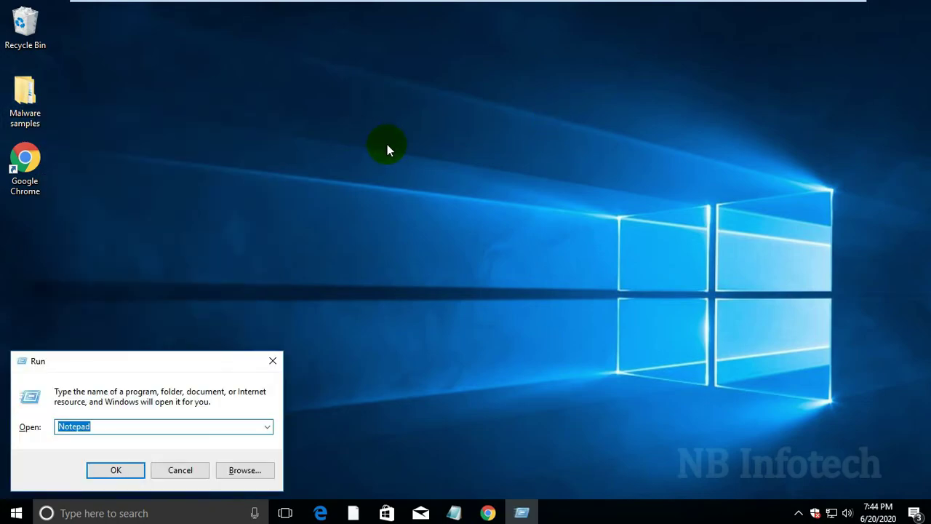
pyautogui.press('Escape')
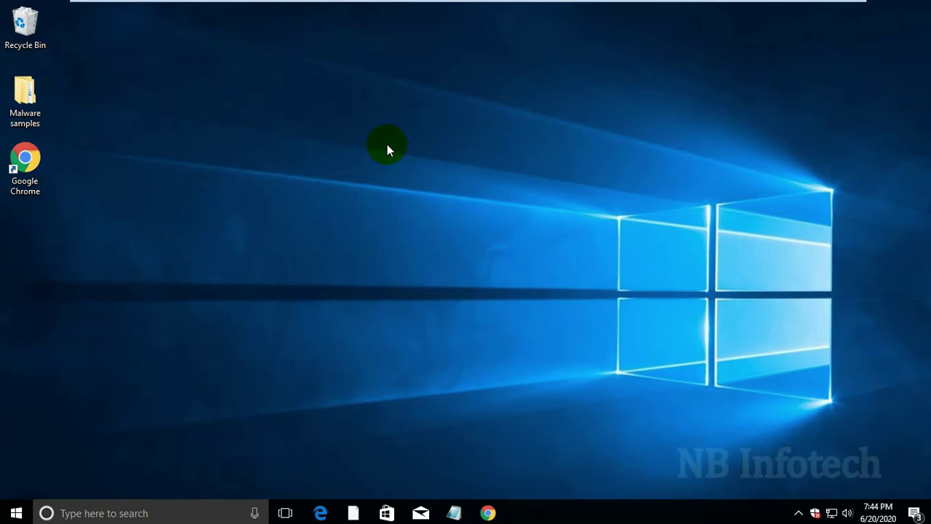
pyautogui.press('super')
pyautogui.write('def')
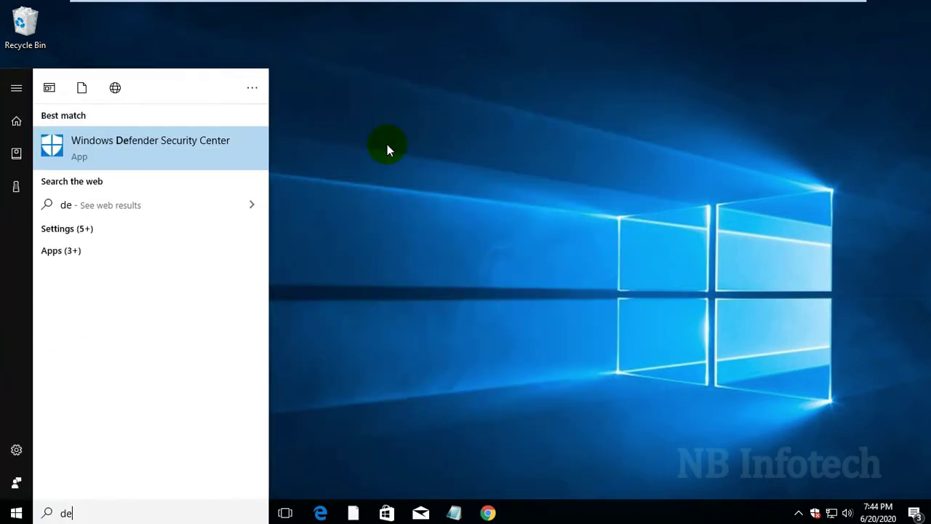
pyautogui.click(169, 150)
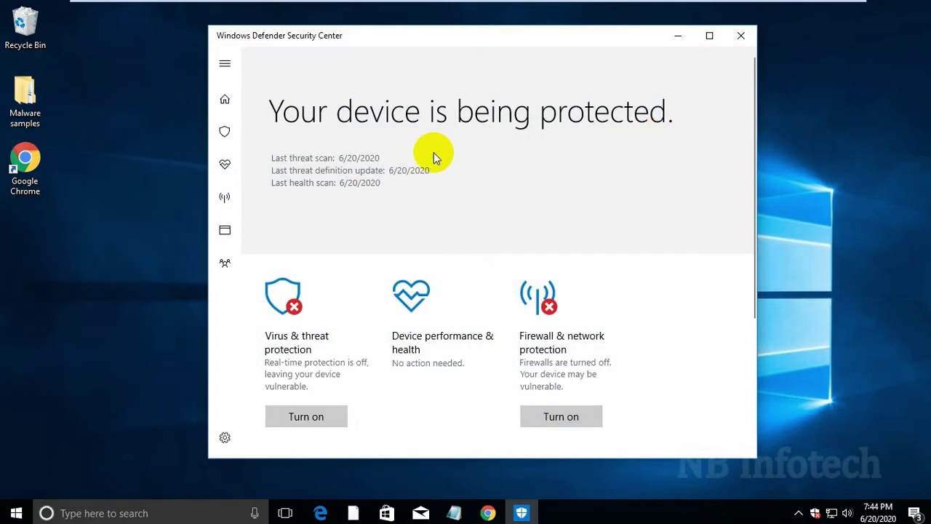
# Turn on automatic sample submission in the Virus & threat protection settings and close the Security Center
pyautogui.scroll(-3, 433, 154)
pyautogui.click(294, 169)
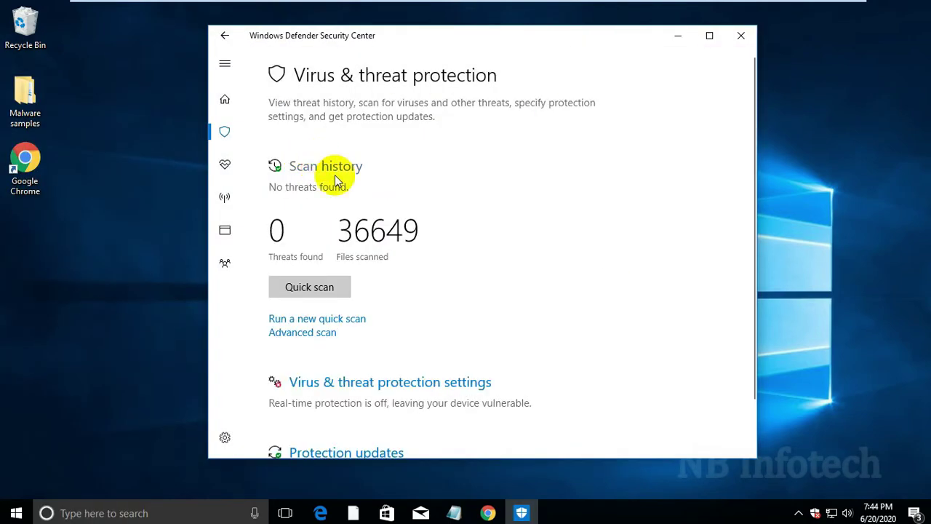
pyautogui.scroll(-1, 469, 194)
pyautogui.click(395, 320)
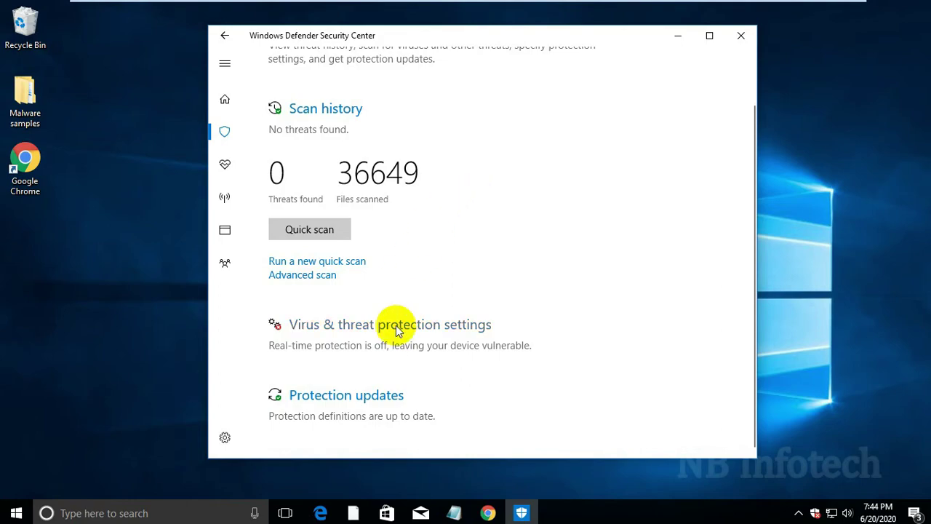
pyautogui.scroll(-3, 478, 245)
pyautogui.scroll(-3, 480, 237)
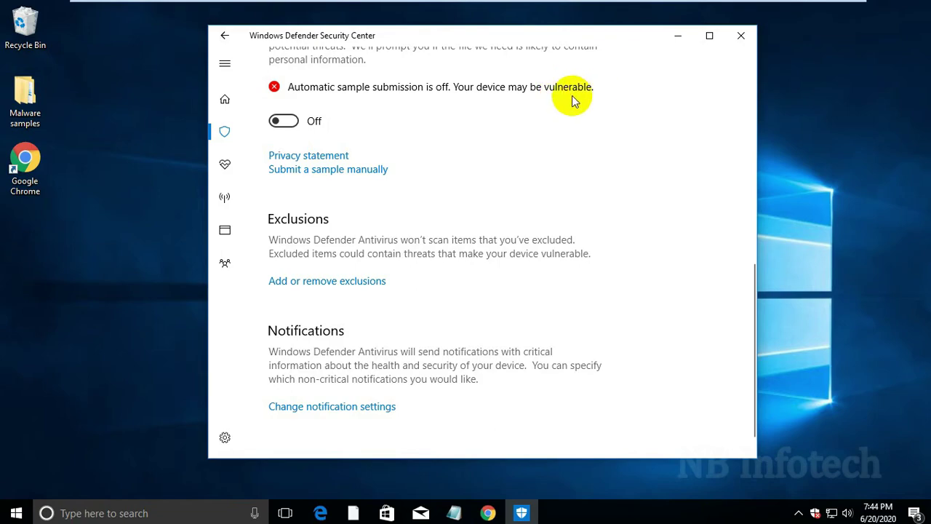
pyautogui.click(283, 121)
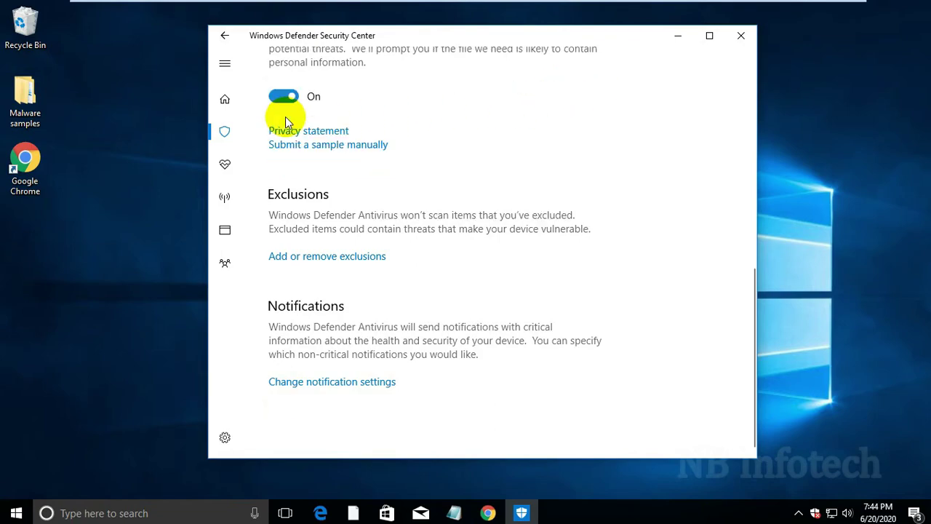
pyautogui.scroll(6, 443, 153)
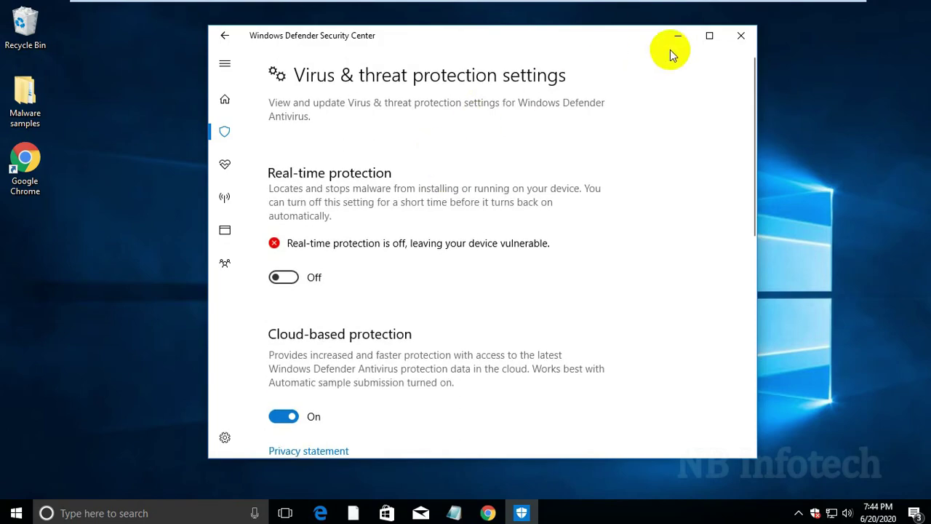
pyautogui.click(739, 37)
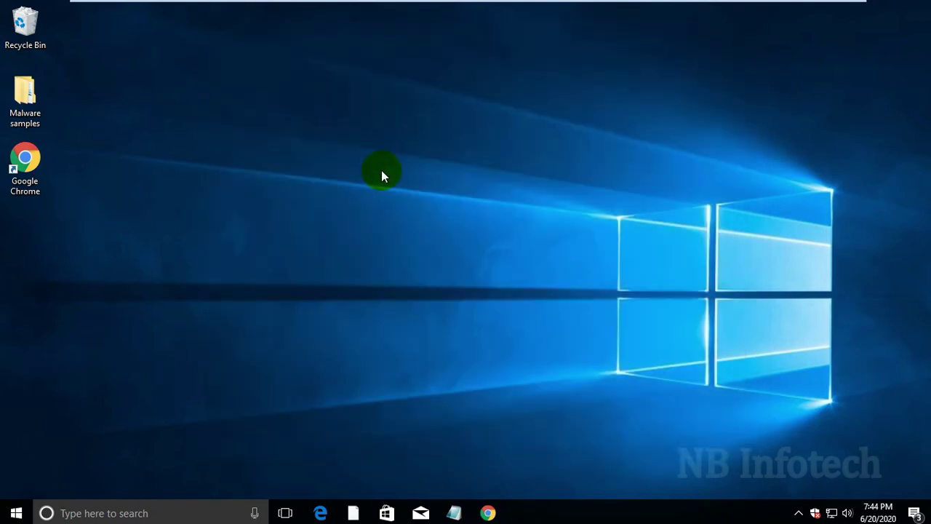
# Scan the Malware samples folder on the desktop with Windows Defender
pyautogui.rightClick(23, 94)
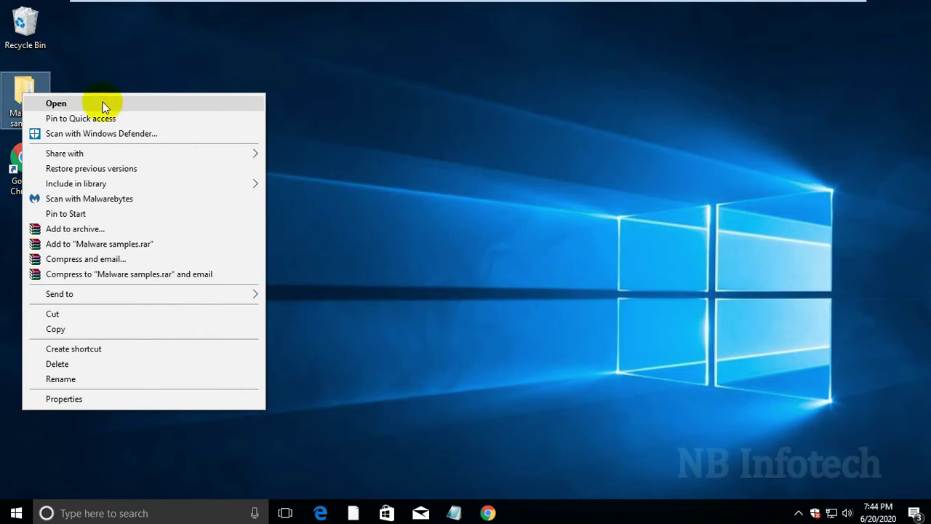
pyautogui.click(120, 135)
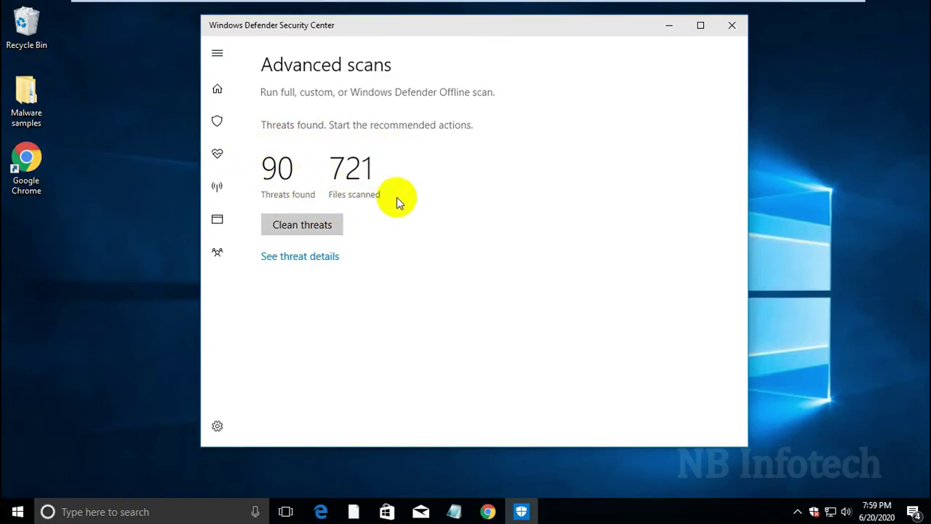
# Review the threat details of the finished scan and start the recommended actions on the current threats
pyautogui.click(303, 263)
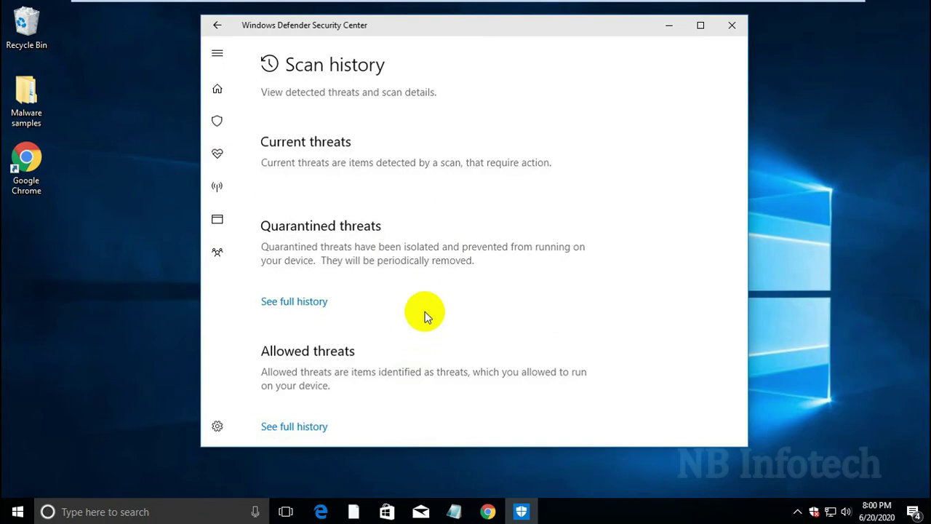
pyautogui.scroll(-10, 425, 311)
pyautogui.scroll(3, 425, 311)
pyautogui.scroll(7, 425, 312)
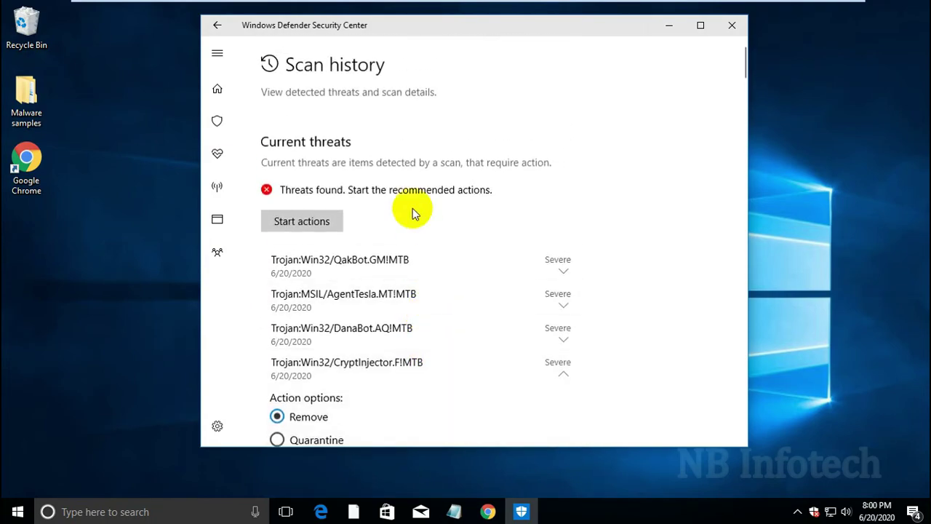
pyautogui.scroll(-5, 409, 146)
pyautogui.scroll(10, 407, 145)
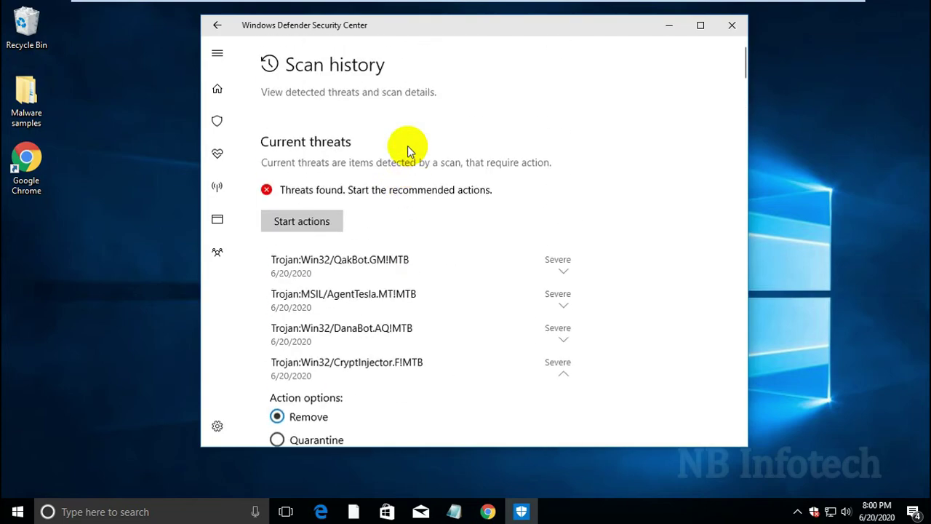
pyautogui.click(309, 221)
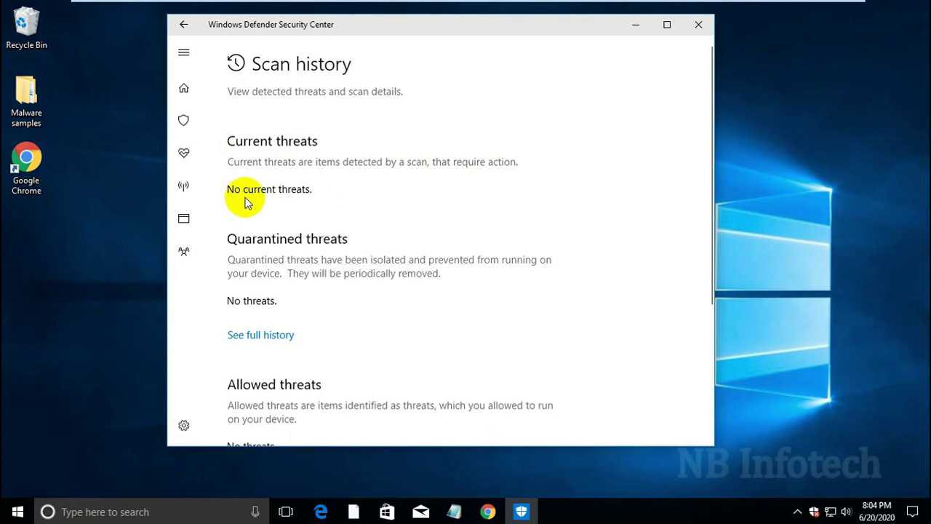
# Check the scan history's current, quarantined and allowed threats and the last scan details
pyautogui.scroll(-3, 376, 241)
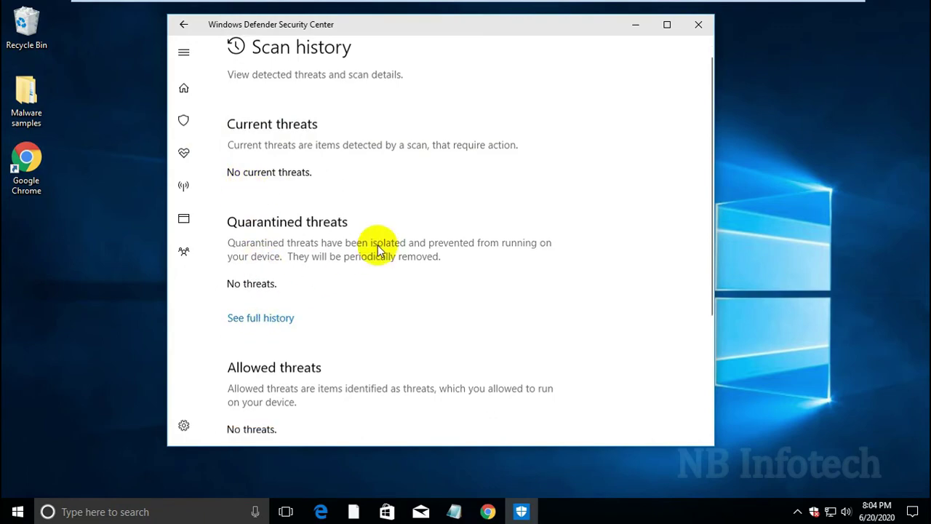
pyautogui.scroll(-1, 377, 244)
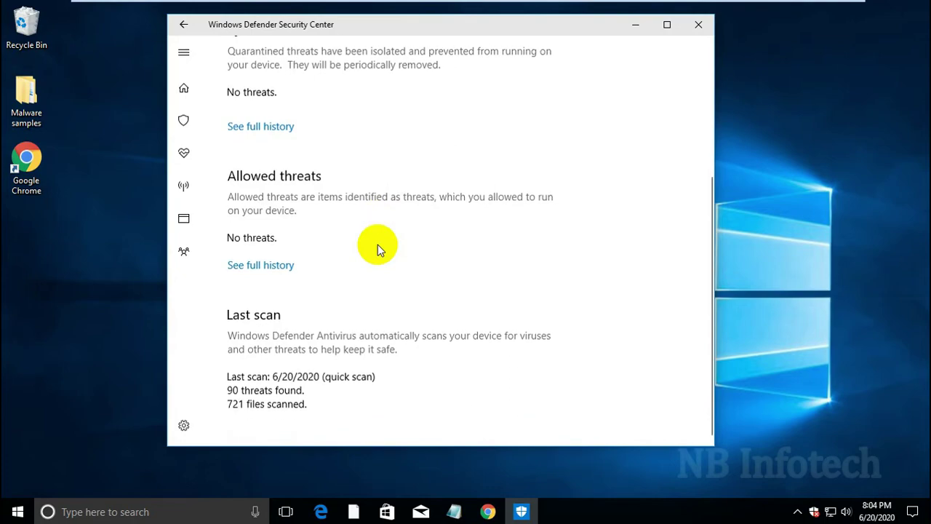
pyautogui.scroll(1, 378, 245)
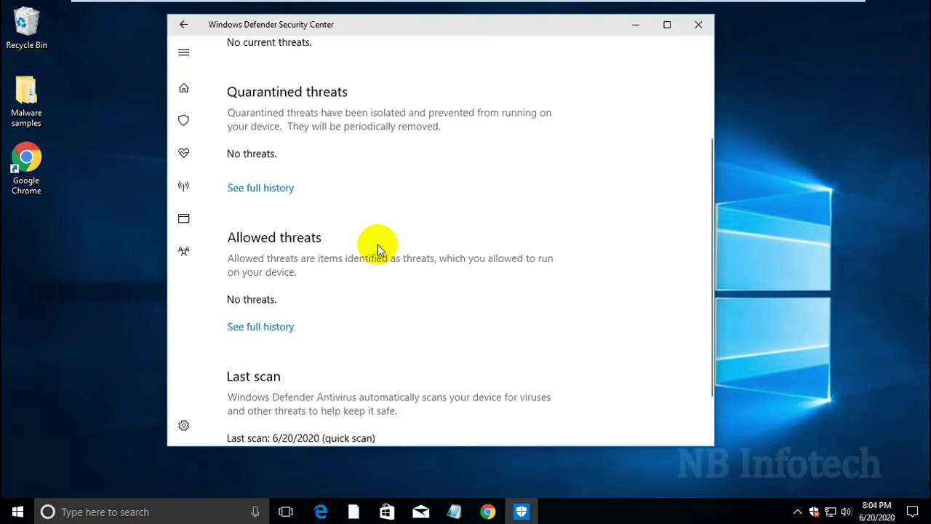
pyautogui.scroll(-1, 378, 244)
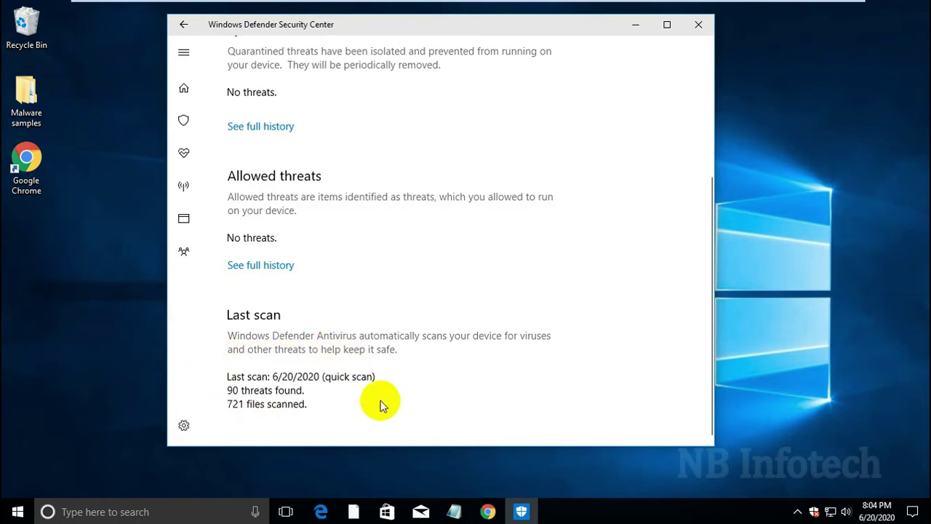
# Open Malware-1 in the Malware samples folder and examine which sample folders still contain files after the cleanup
pyautogui.doubleClick(36, 97)
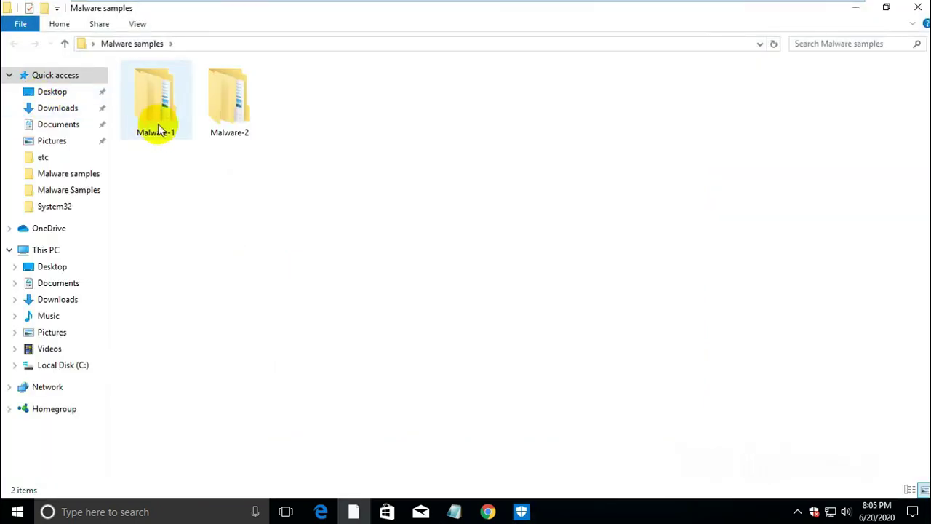
pyautogui.doubleClick(166, 105)
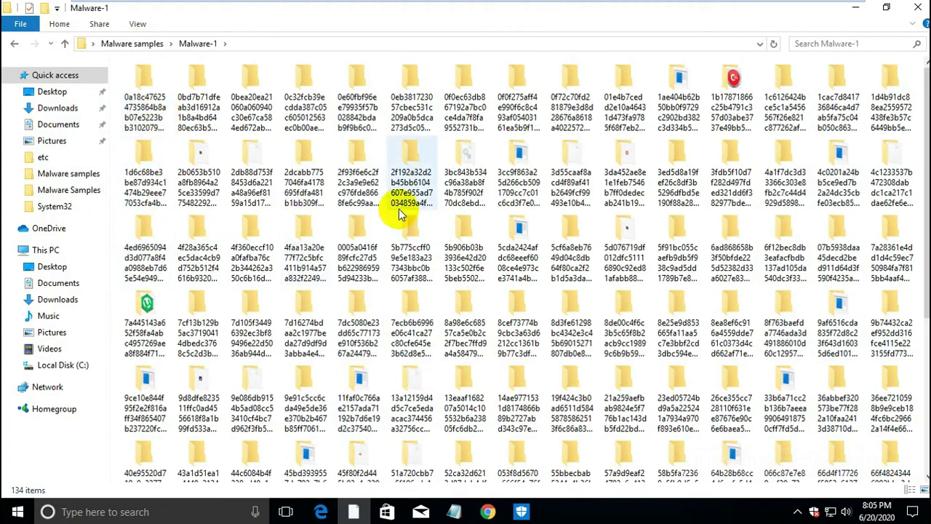
pyautogui.scroll(-3, 398, 208)
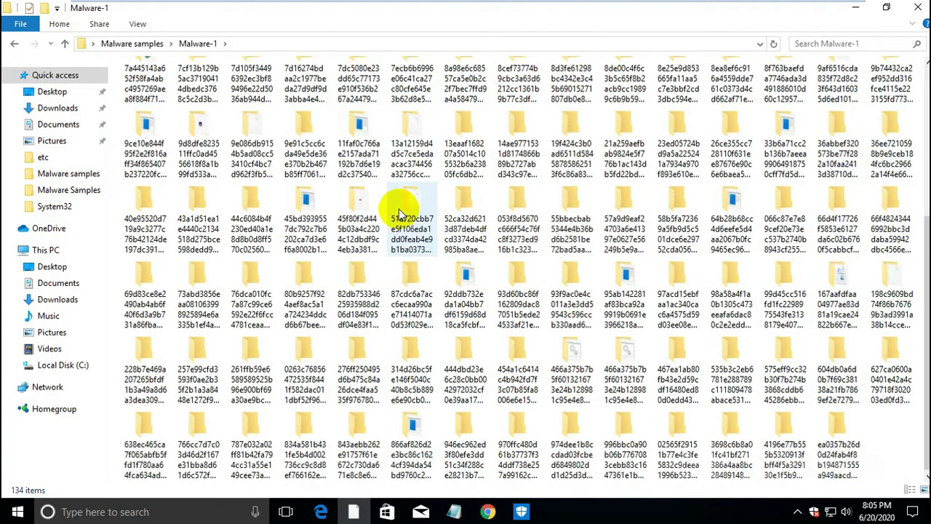
pyautogui.click(308, 209)
pyautogui.scroll(3, 436, 217)
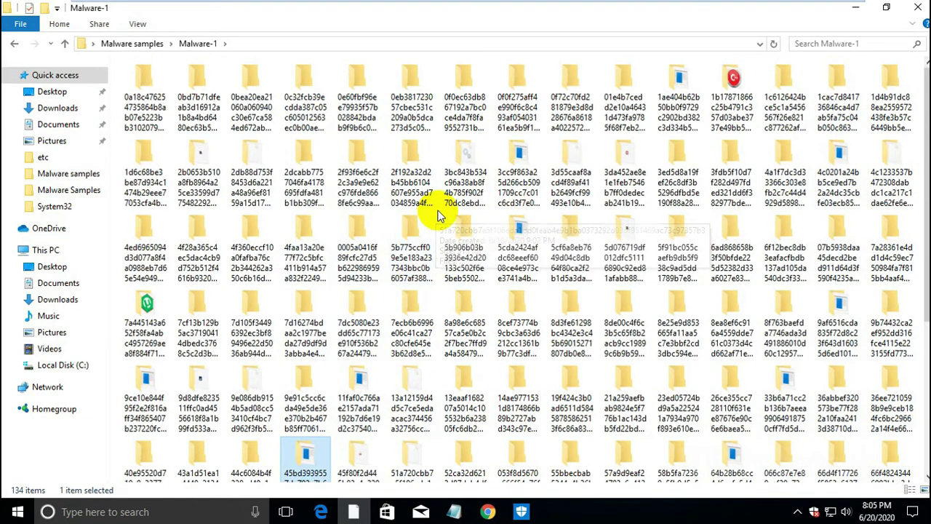
pyautogui.click(678, 102)
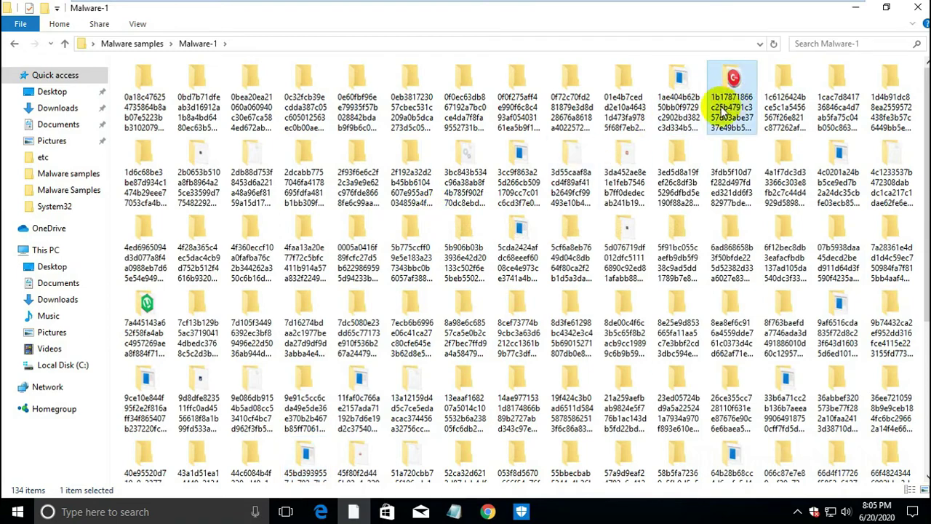
pyautogui.click(575, 171)
pyautogui.click(473, 176)
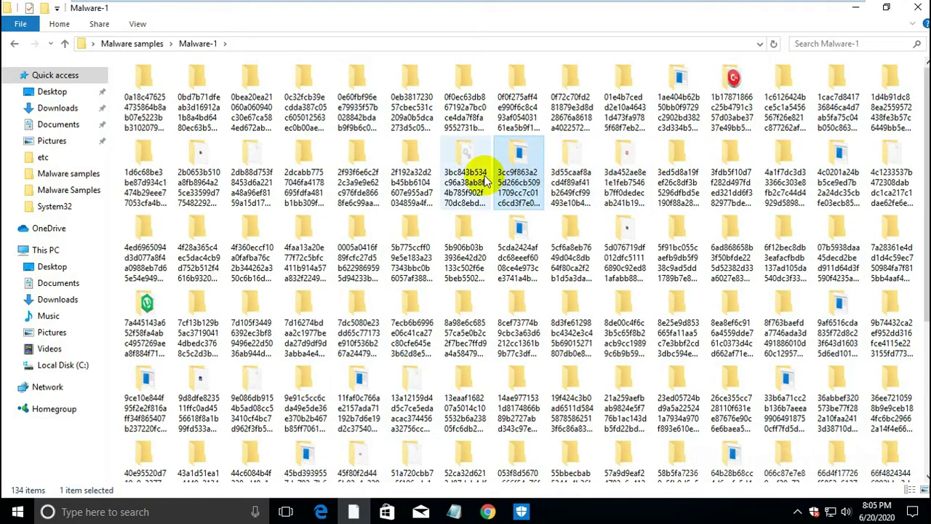
pyautogui.click(195, 190)
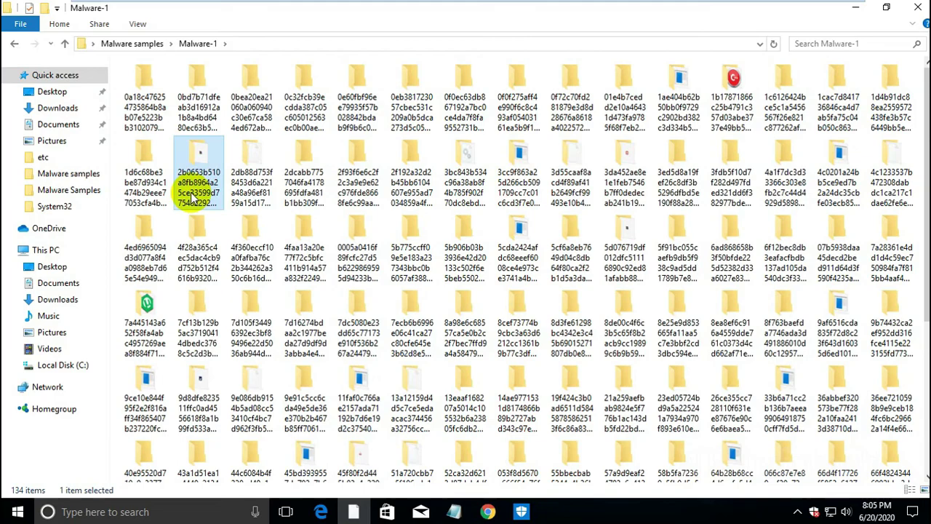
pyautogui.click(147, 306)
pyautogui.click(625, 251)
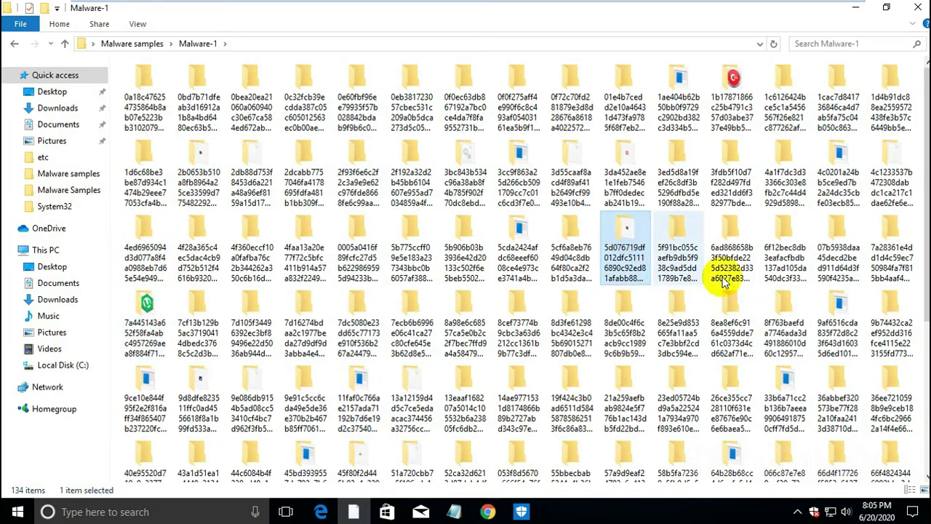
pyautogui.click(840, 307)
pyautogui.click(839, 163)
pyautogui.scroll(-3, 740, 233)
pyautogui.click(740, 237)
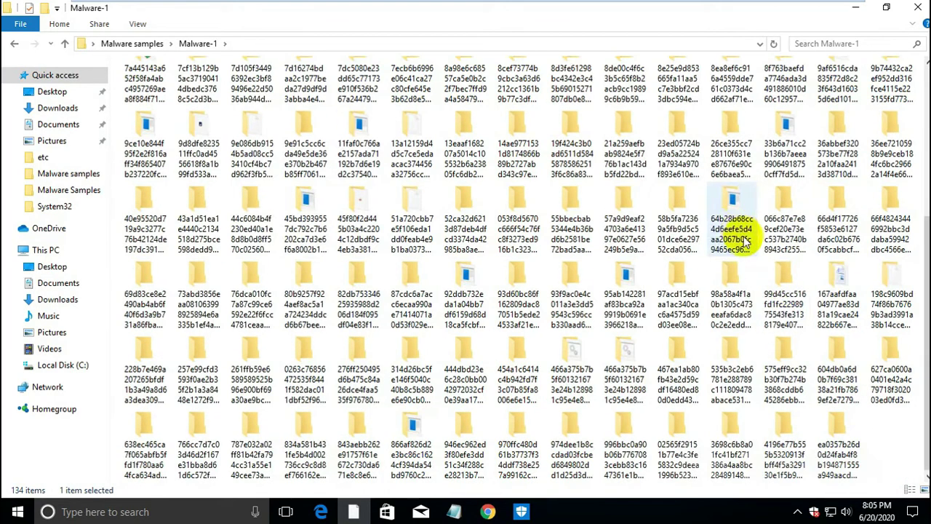
pyautogui.click(626, 291)
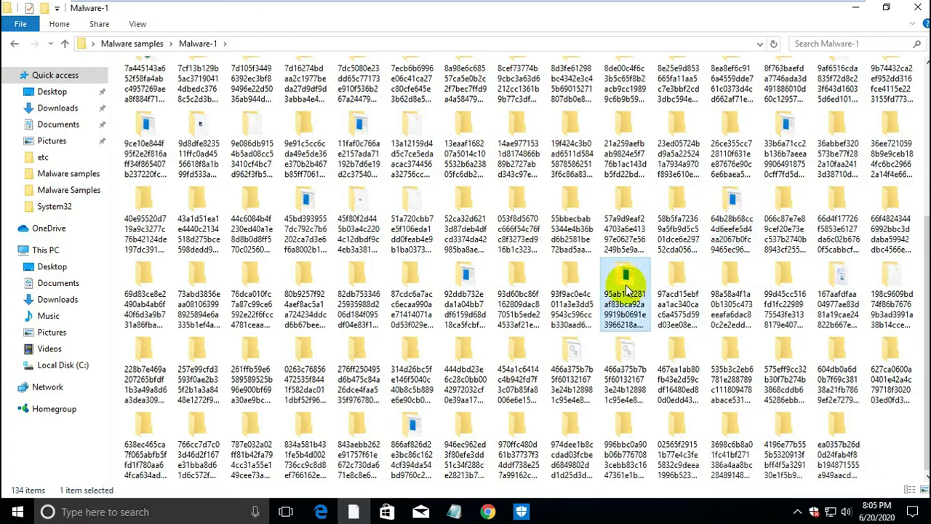
pyautogui.click(471, 276)
pyautogui.click(309, 211)
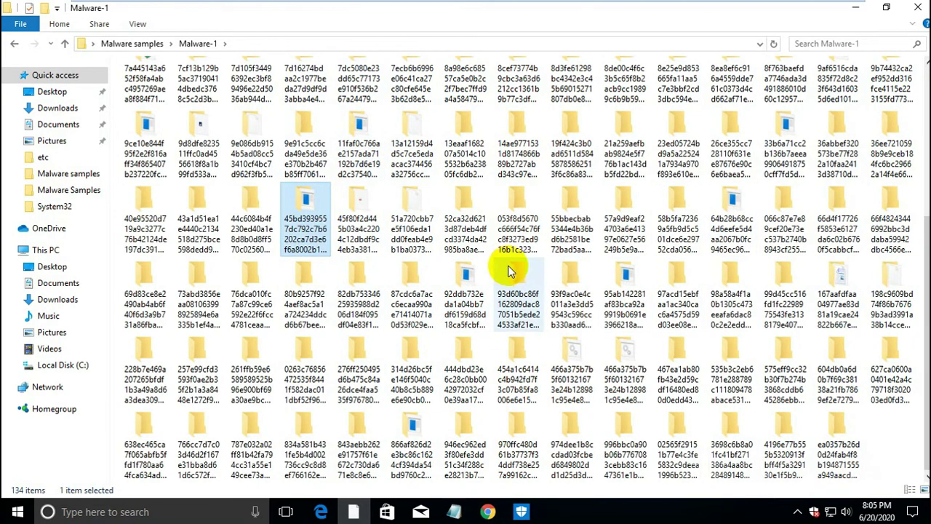
pyautogui.scroll(3, 513, 263)
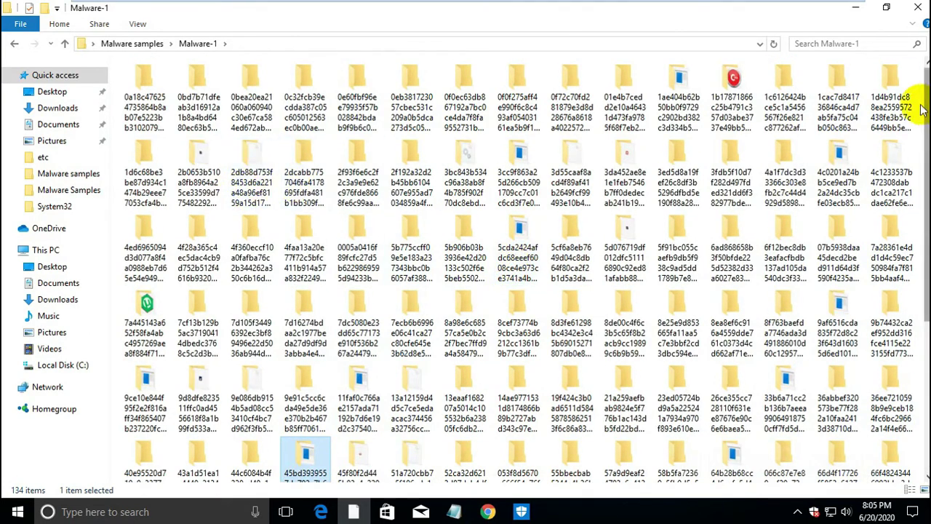
# Open the sample folder beginning with 7a445143a6 and display its file's full name in the Name column and the folder's full path
pyautogui.doubleClick(151, 309)
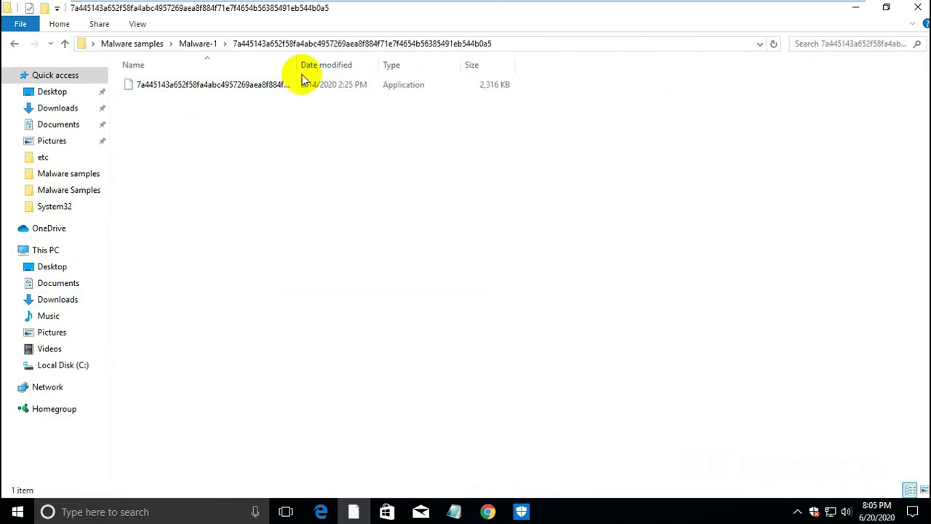
pyautogui.moveTo(299, 65); pyautogui.dragTo(382, 66)
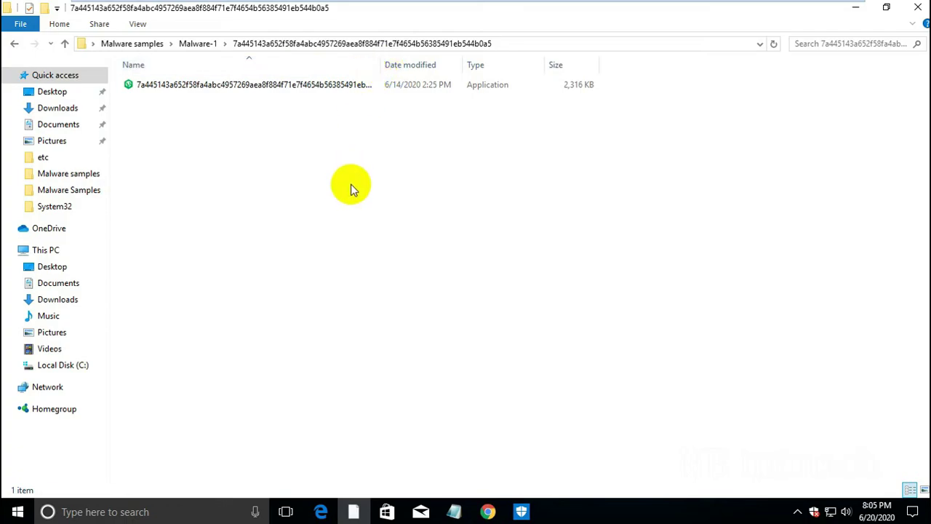
pyautogui.doubleClick(379, 61)
pyautogui.click(391, 87)
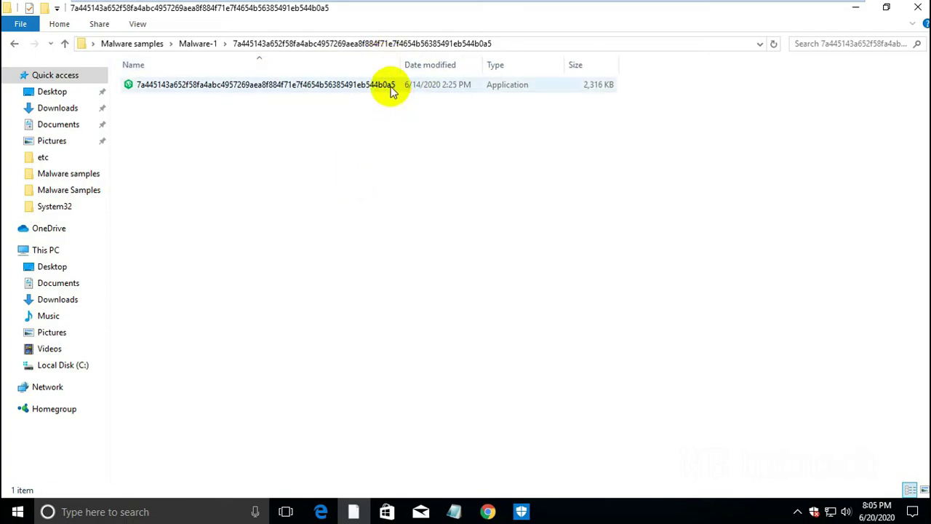
pyautogui.click(507, 46)
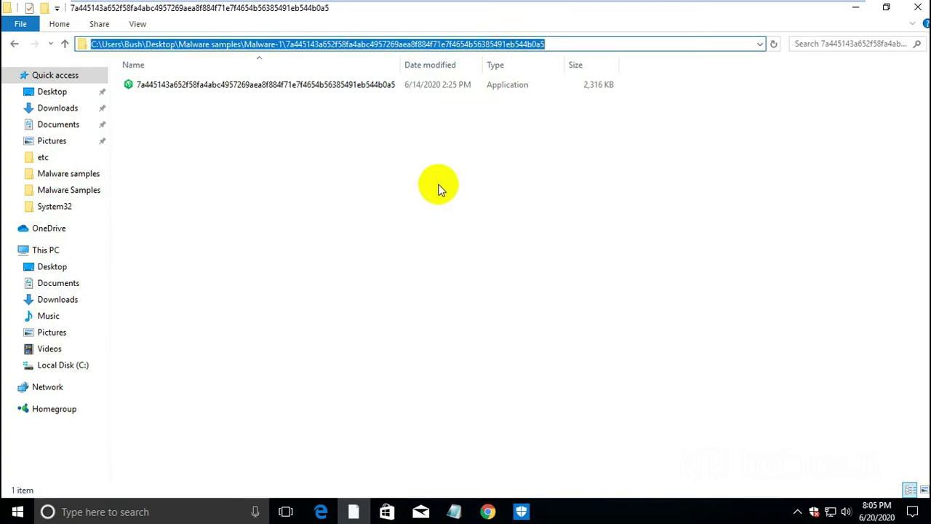
pyautogui.click(323, 181)
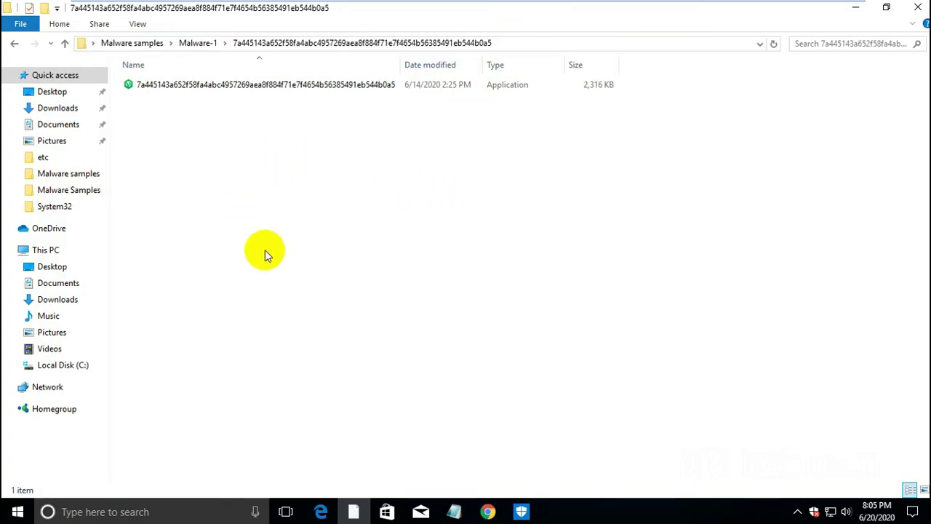
# Switch to Google Chrome and open the bookmarked VirusTotal site
pyautogui.click(486, 509)
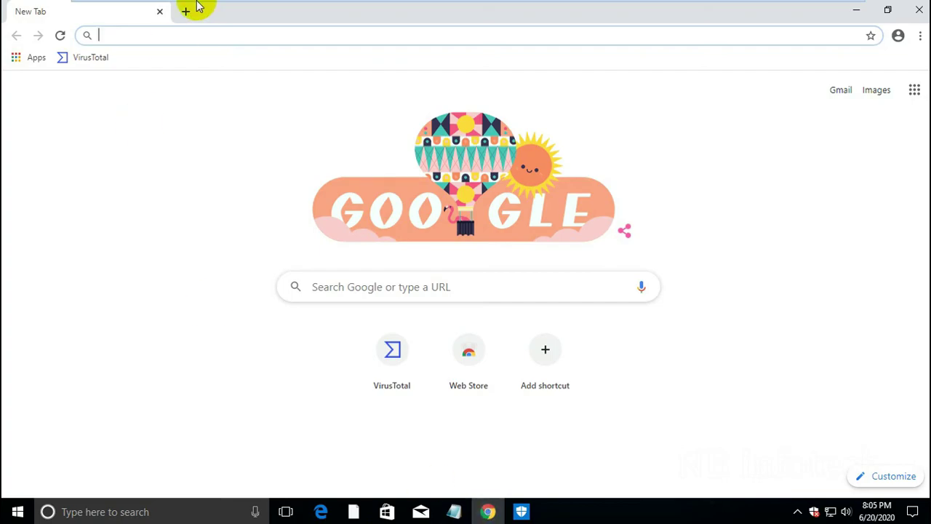
pyautogui.click(80, 57)
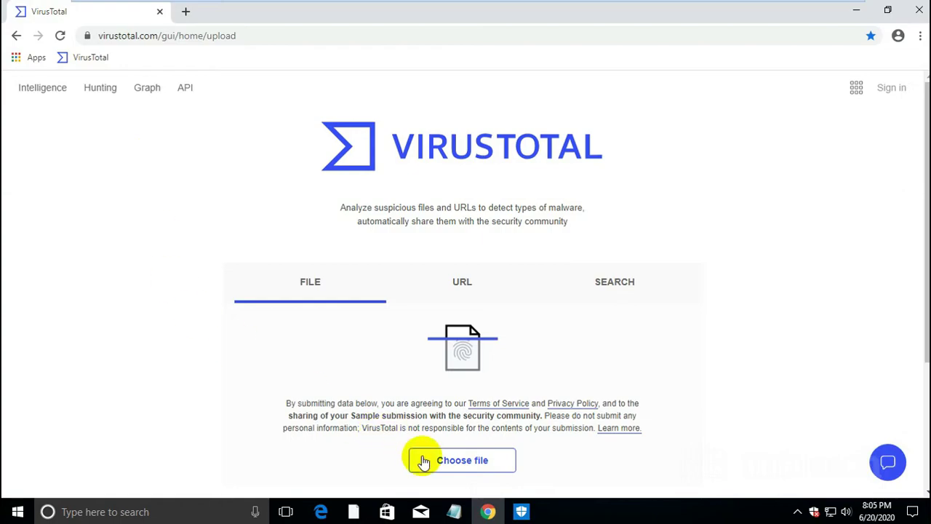
# Submit the application file from the sample folder beginning with 7a445143a6 to VirusTotal for analysis, using the folder's pasted path to find it
pyautogui.scroll(-1, 331, 273)
pyautogui.scroll(-1, 379, 291)
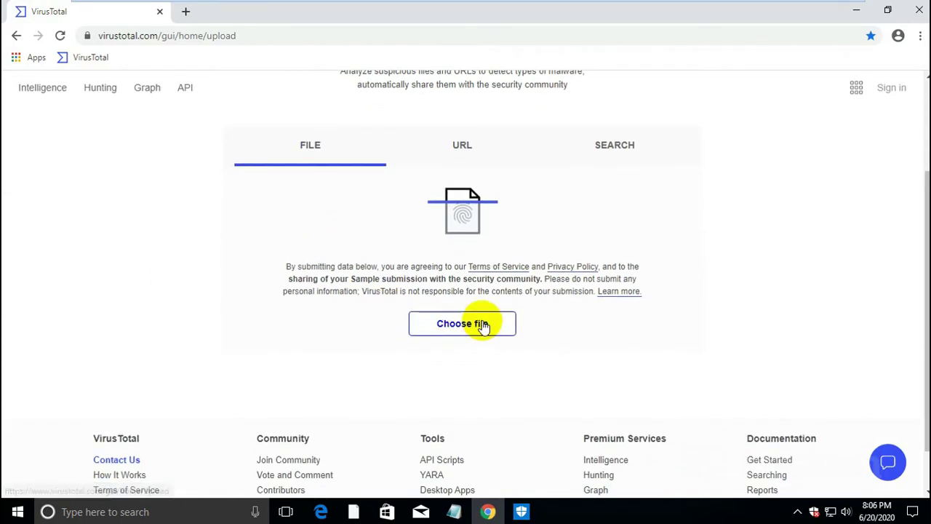
pyautogui.click(462, 323)
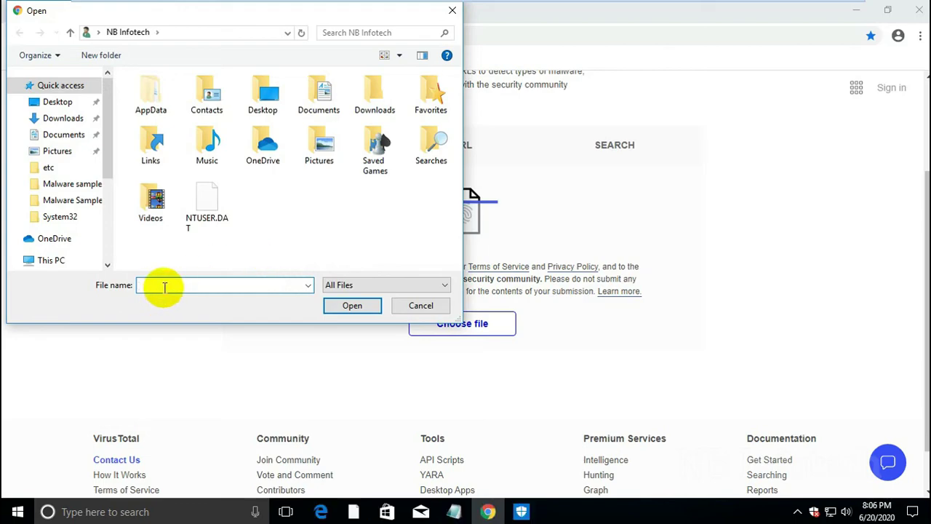
pyautogui.write('7269ae38f884f71e7f4654b56385491eb544b0a5')
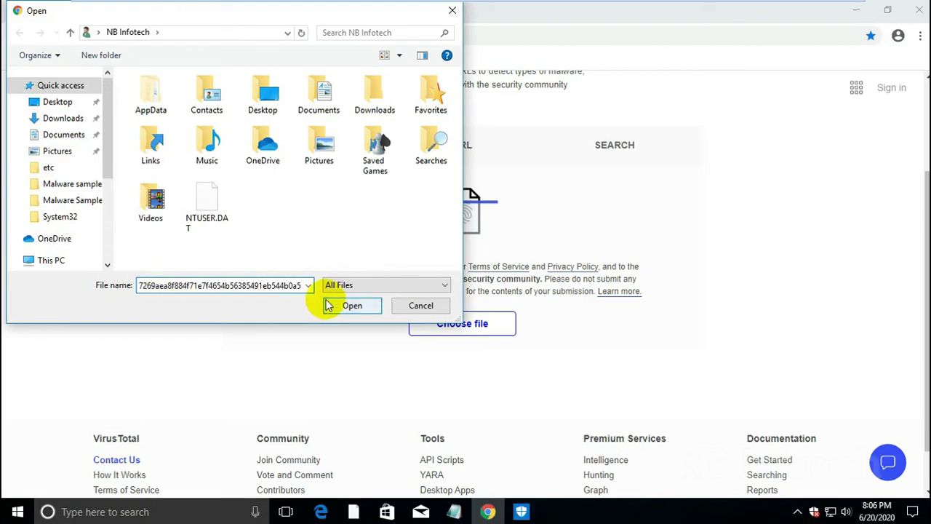
pyautogui.click(347, 307)
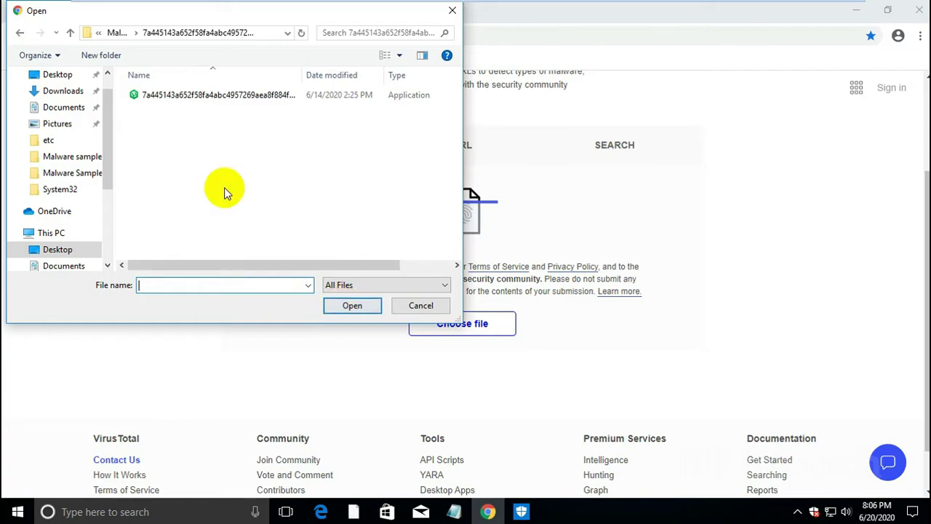
pyautogui.click(195, 101)
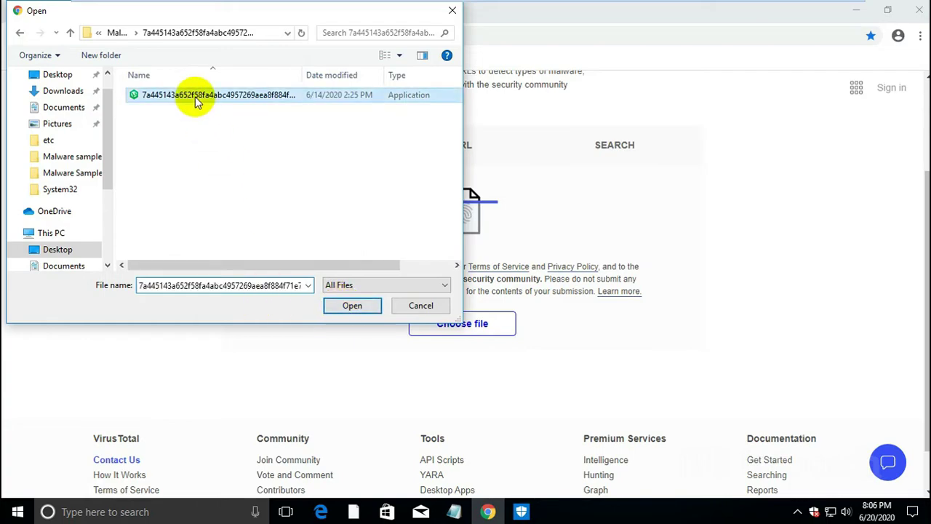
pyautogui.click(352, 306)
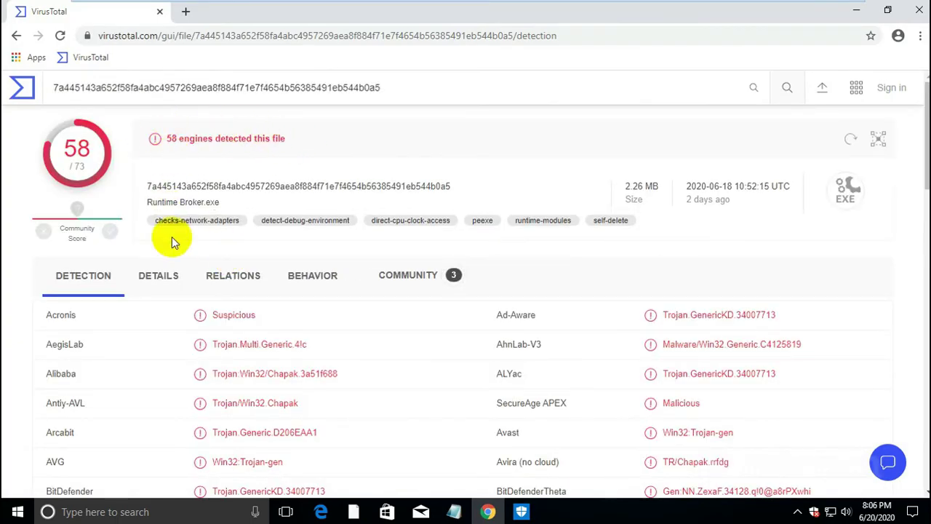
# Examine the detection results of all antivirus engines for the submitted sample, including the engines at the end of the list
pyautogui.scroll(-2, 177, 260)
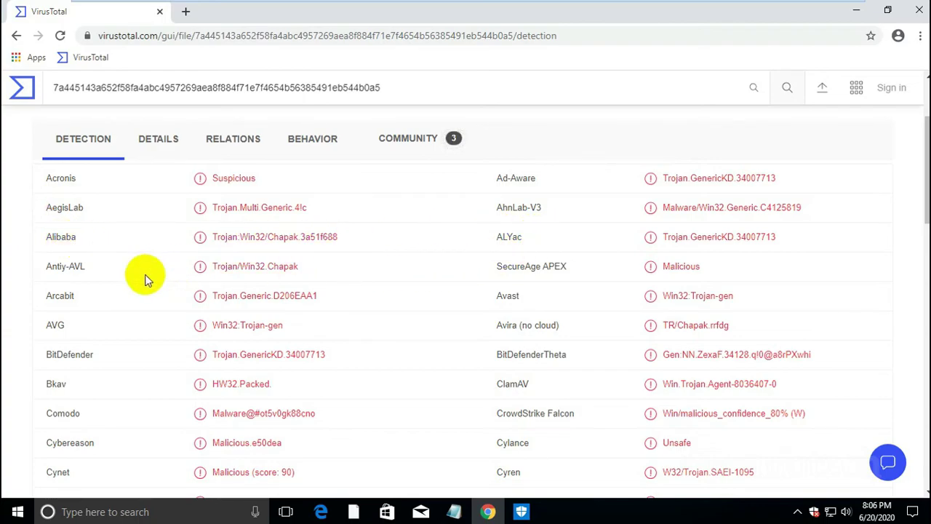
pyautogui.scroll(-1, 144, 314)
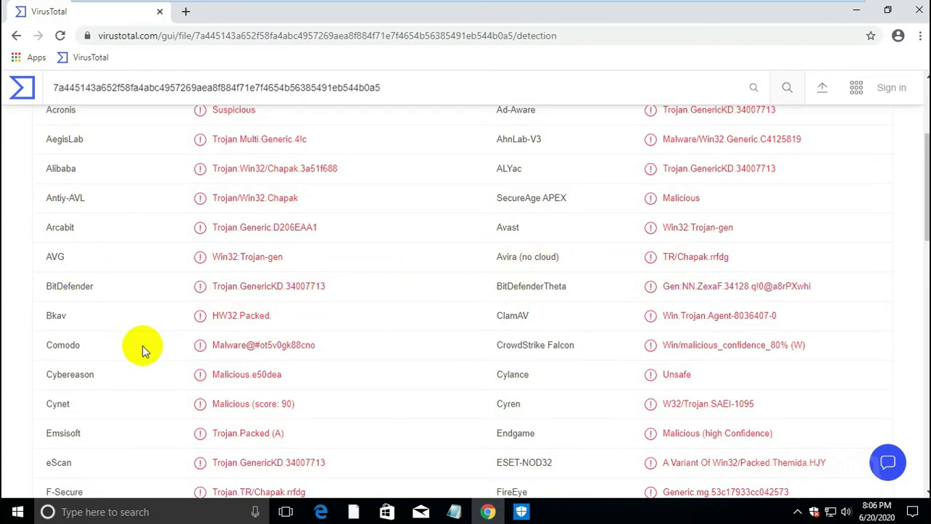
pyautogui.scroll(-3, 271, 297)
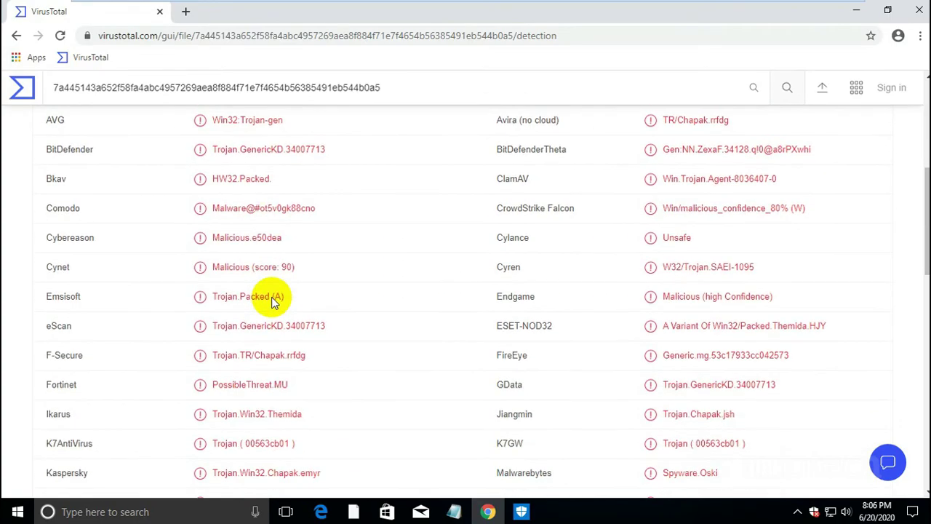
pyautogui.scroll(-2, 204, 310)
pyautogui.scroll(-3, 204, 311)
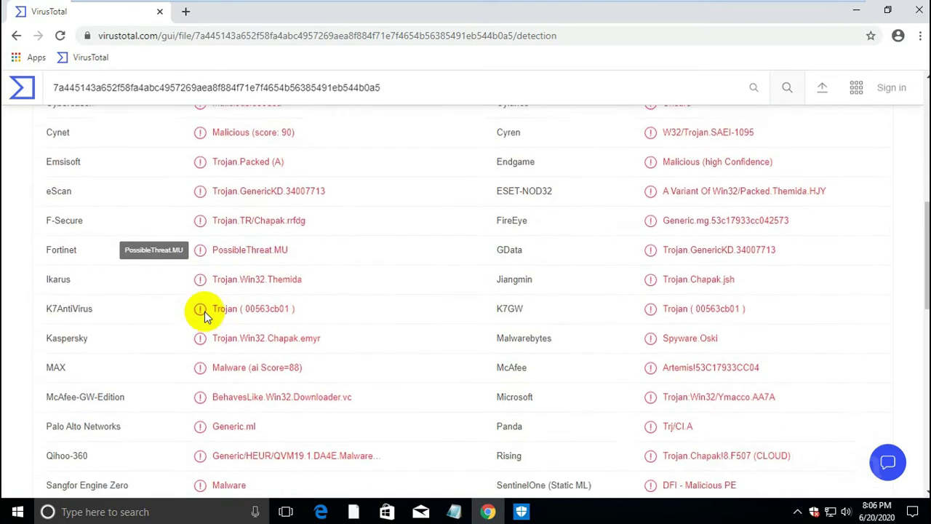
pyautogui.scroll(-4, 204, 312)
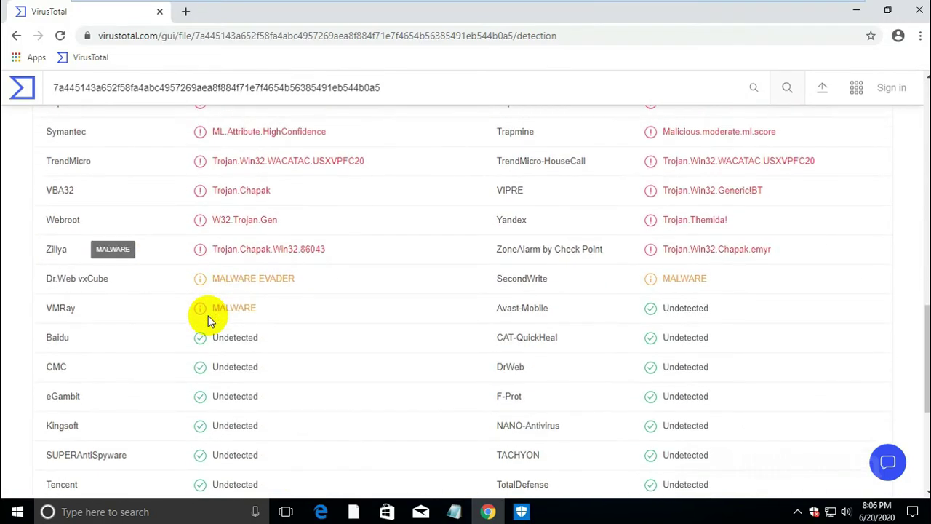
pyautogui.scroll(-1, 208, 320)
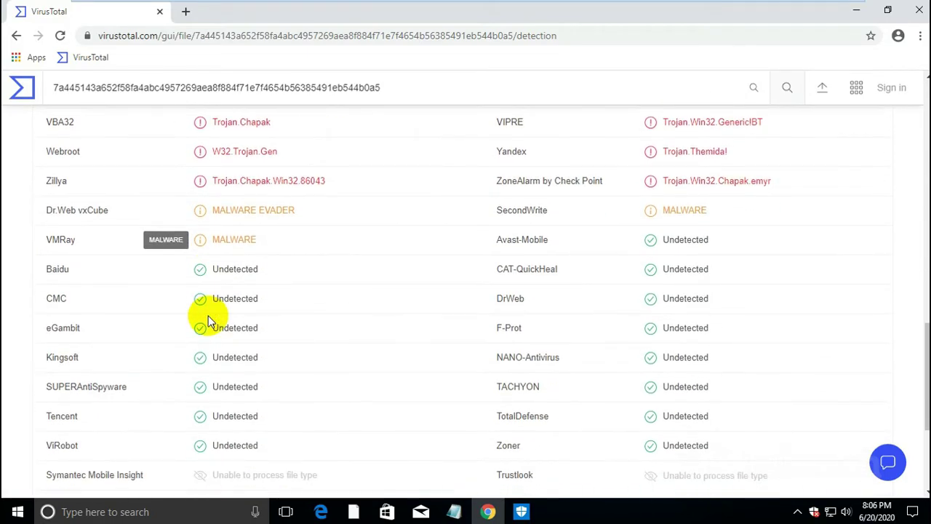
pyautogui.scroll(-2, 208, 320)
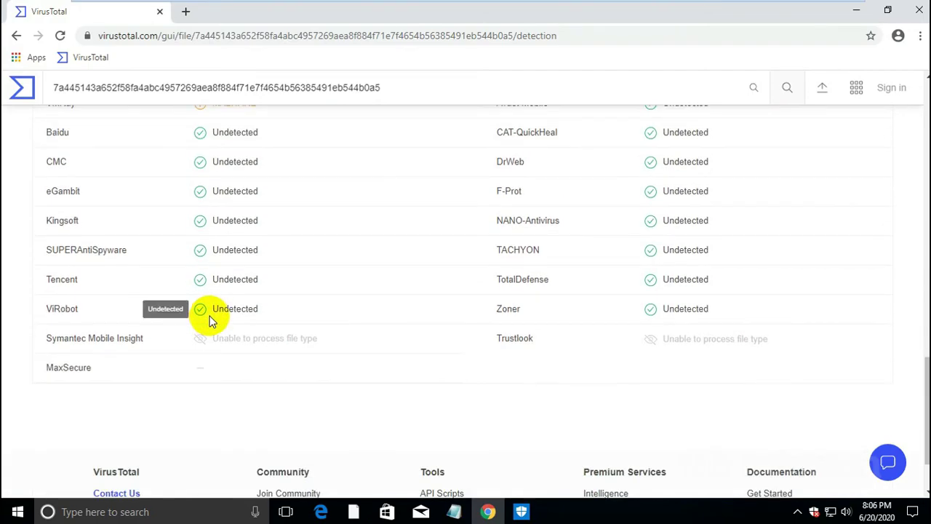
pyautogui.scroll(-1, 389, 329)
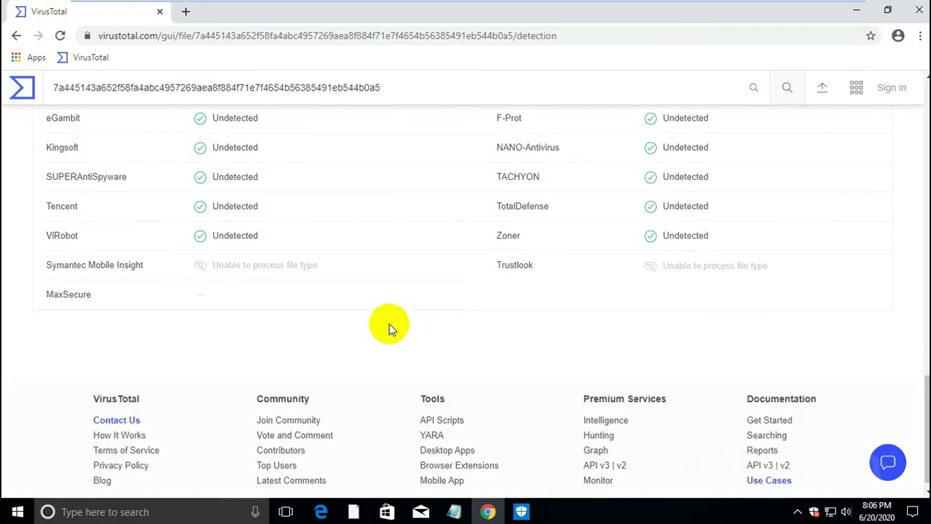
pyautogui.scroll(3, 389, 329)
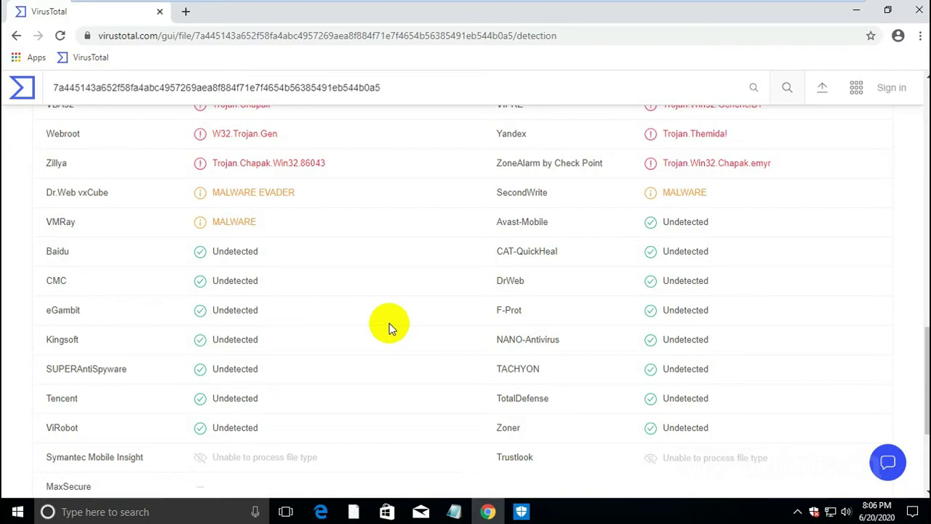
pyautogui.scroll(2, 389, 325)
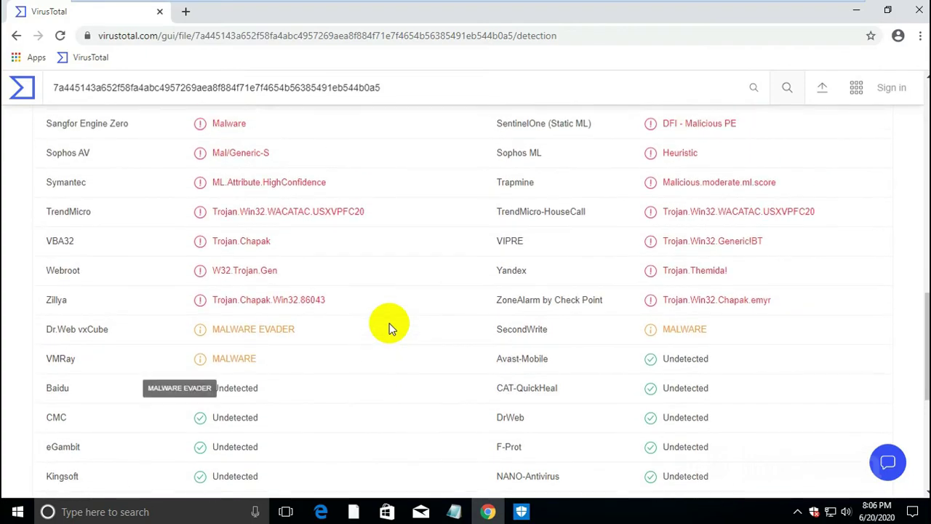
pyautogui.scroll(2, 389, 325)
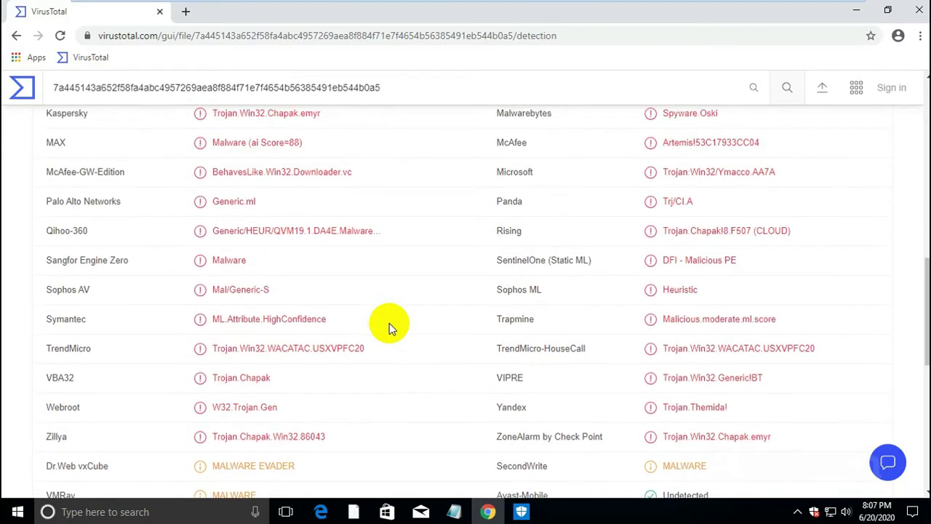
pyautogui.scroll(4, 389, 323)
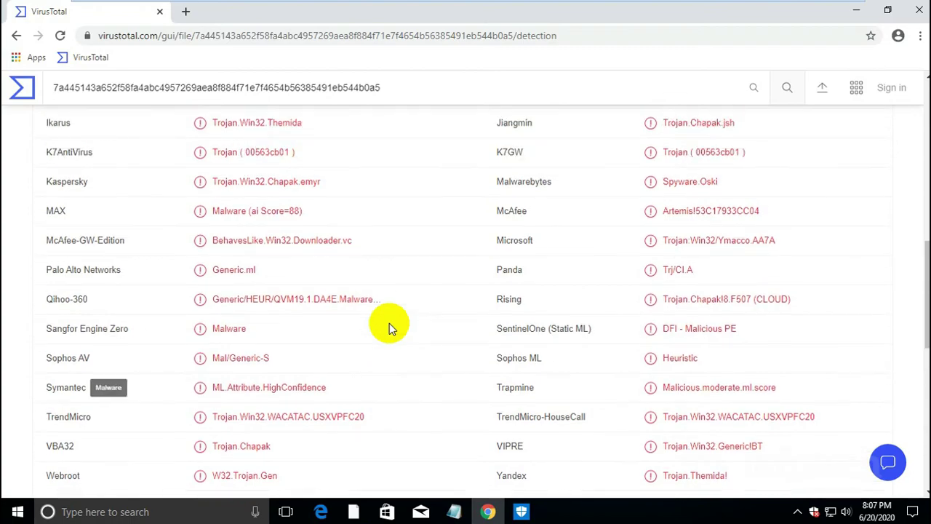